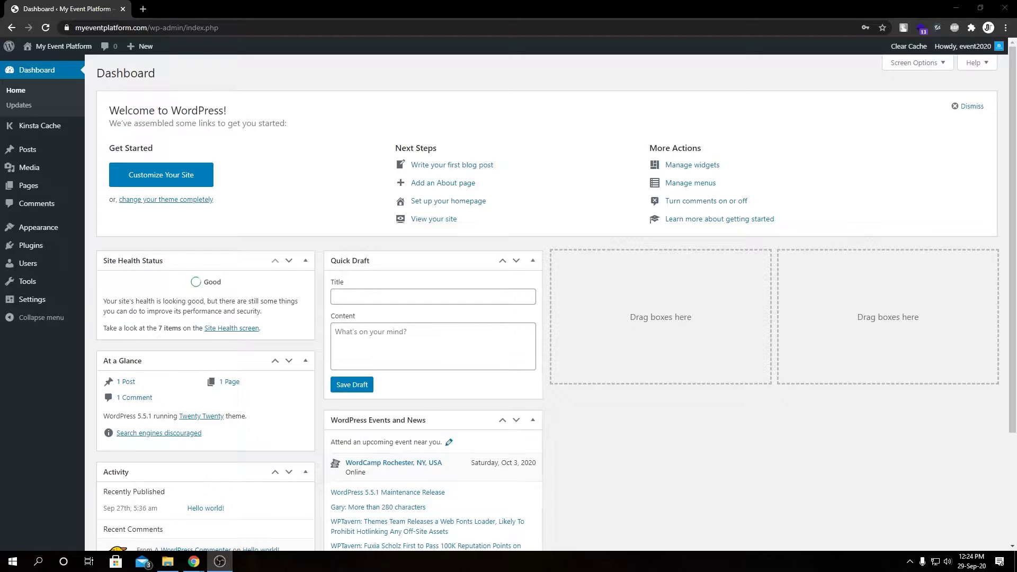
Bring the browser showing the My Event Platform WordPress dashboard to the front.
click(814, 470)
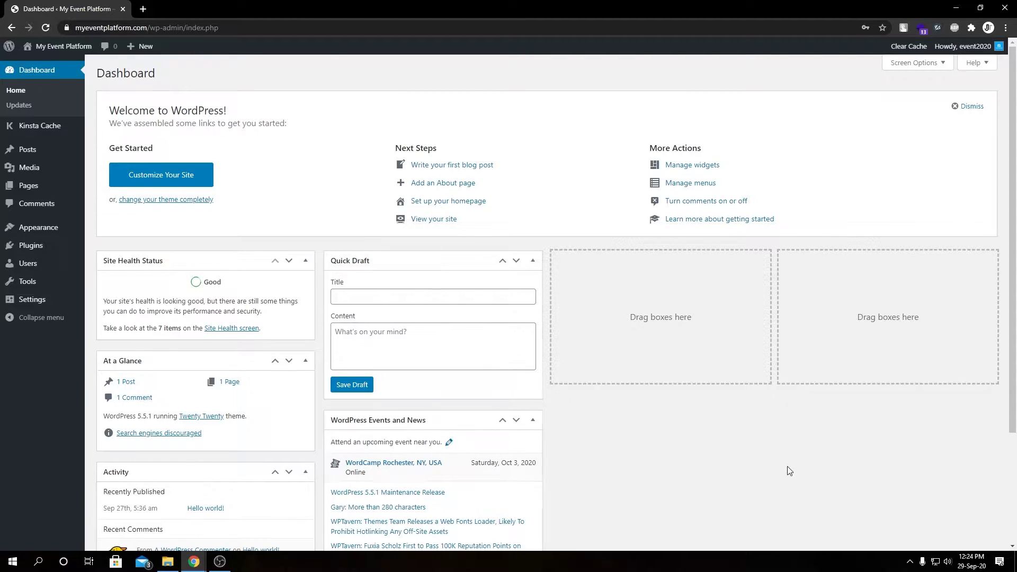
mouse_move(29, 250)
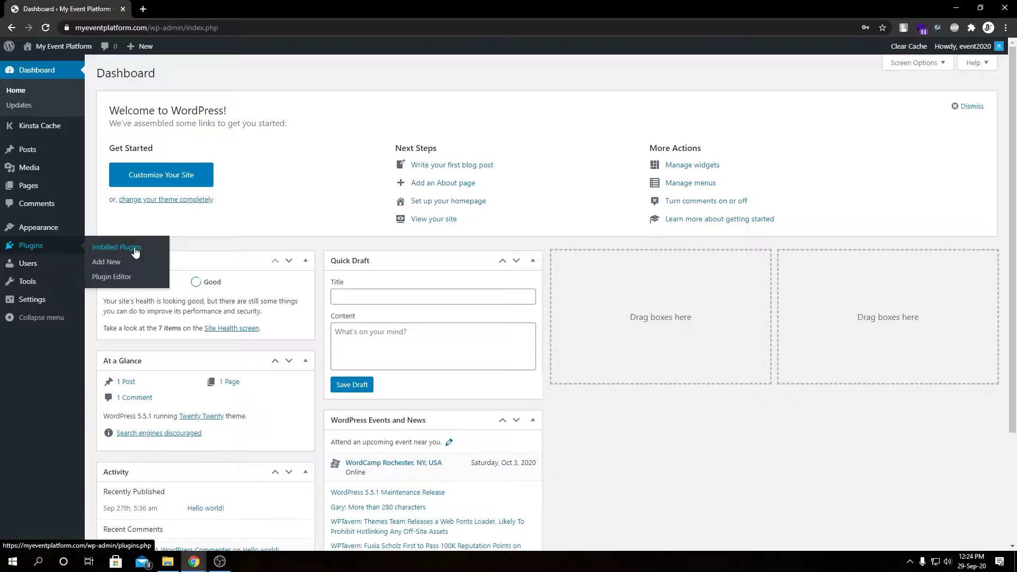
Search the plugin directory for 'WP Event Manager', then install and activate it.
click(117, 265)
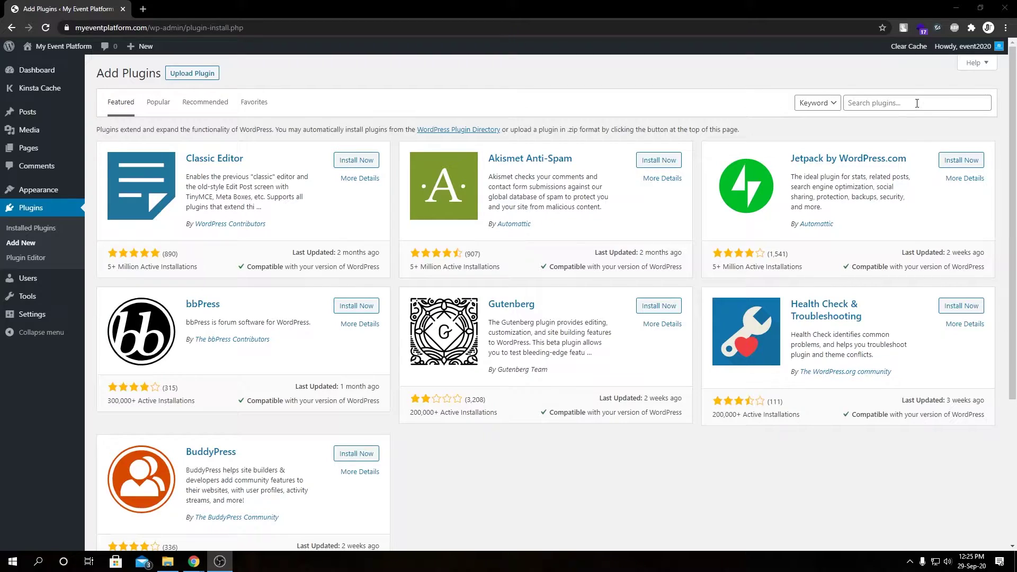
click(918, 103)
text(WP Event Manager)
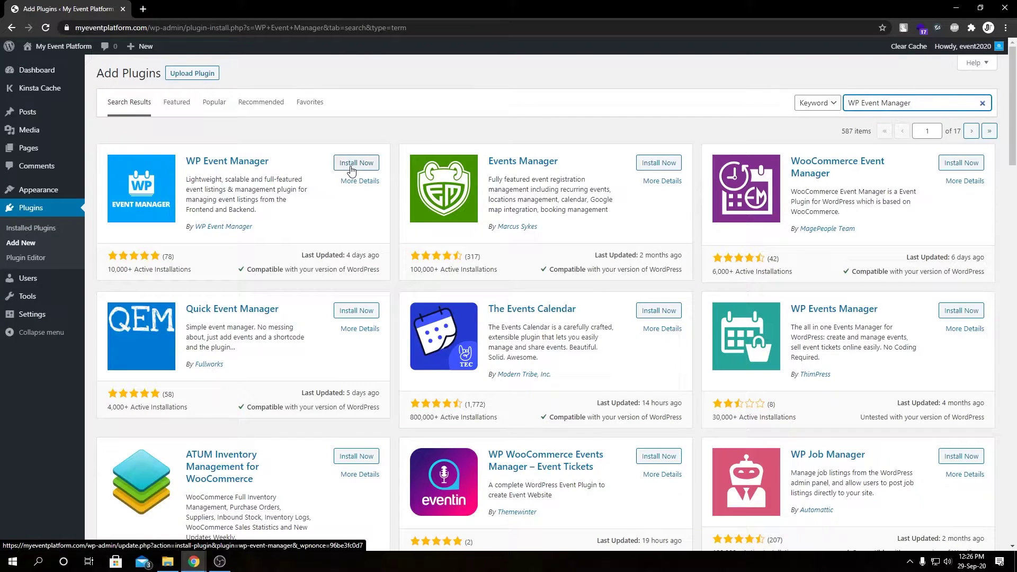
click(350, 164)
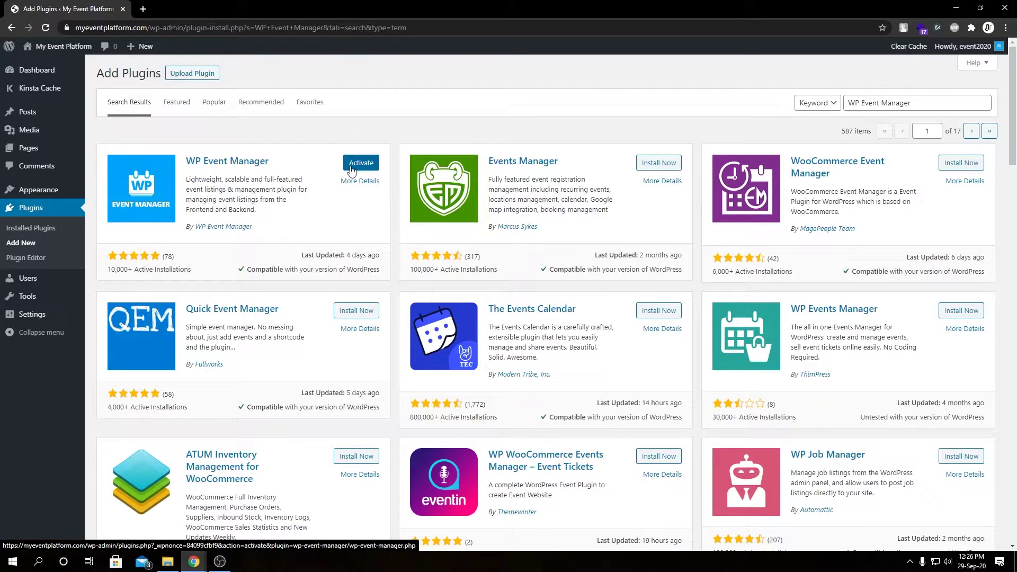
click(351, 165)
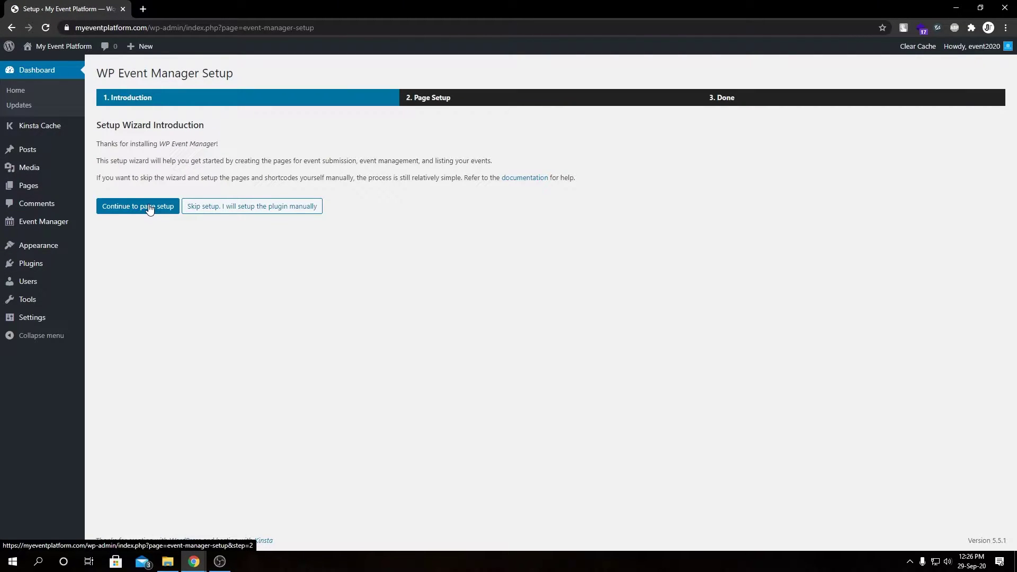
Advance the wizard to page setup, review the listed event pages, and create all selected pages.
click(149, 208)
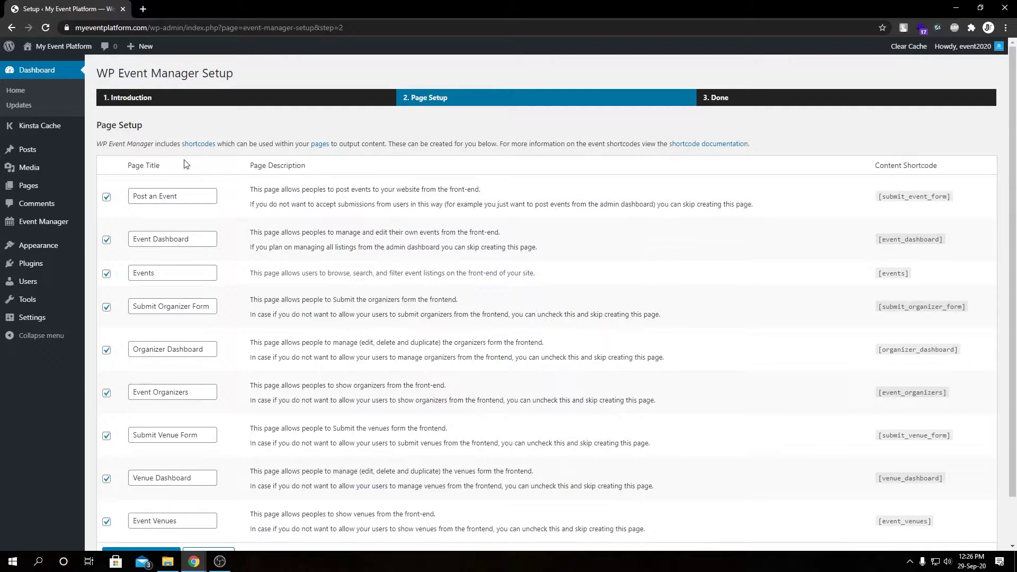
double_click(152, 165)
double_click(286, 165)
double_click(933, 164)
click(187, 197)
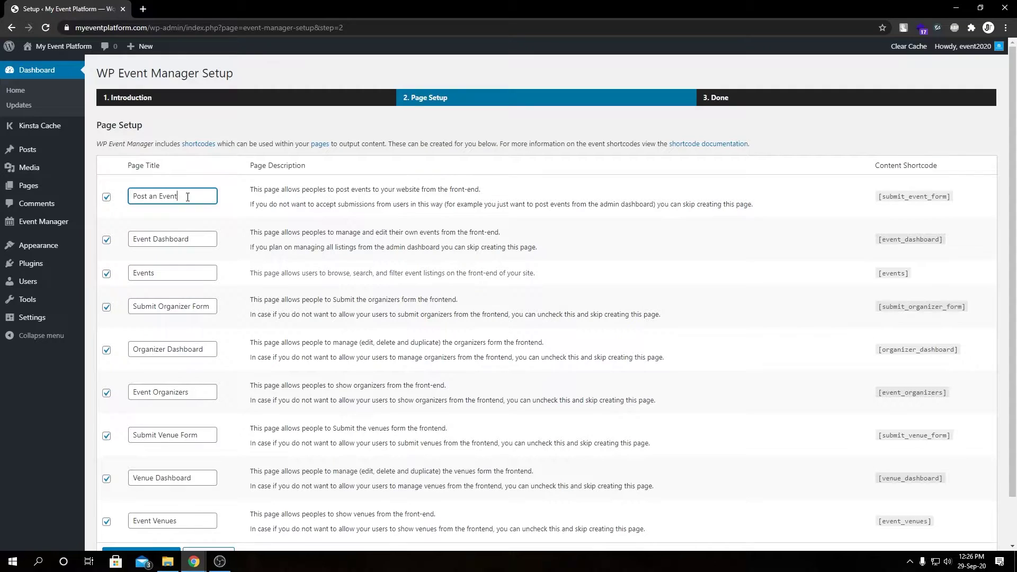
triple_click(911, 164)
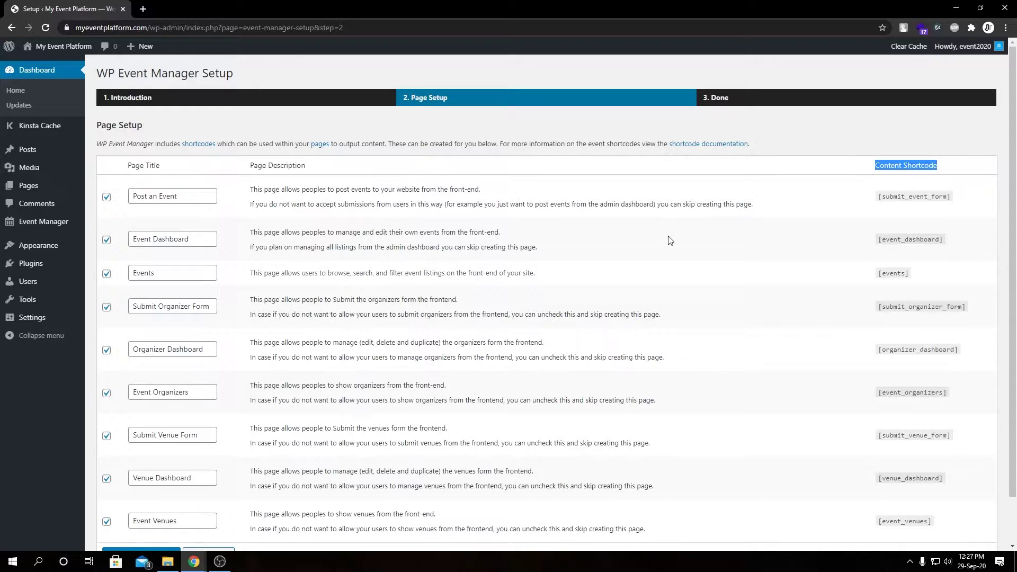
scroll(669, 240, down, 1)
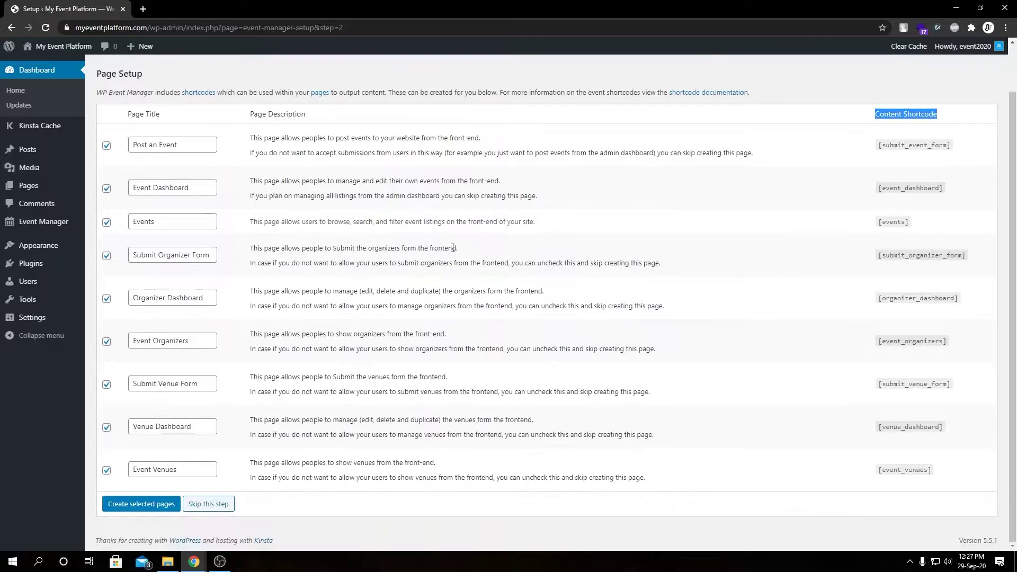
click(151, 504)
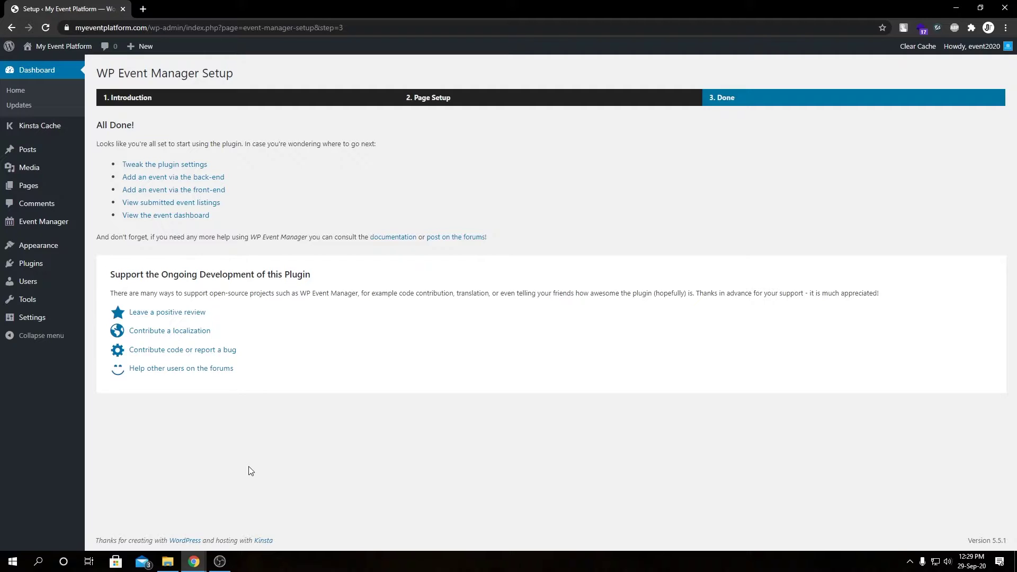
Open wp-eventmanager.com in a new browser tab.
click(150, 12)
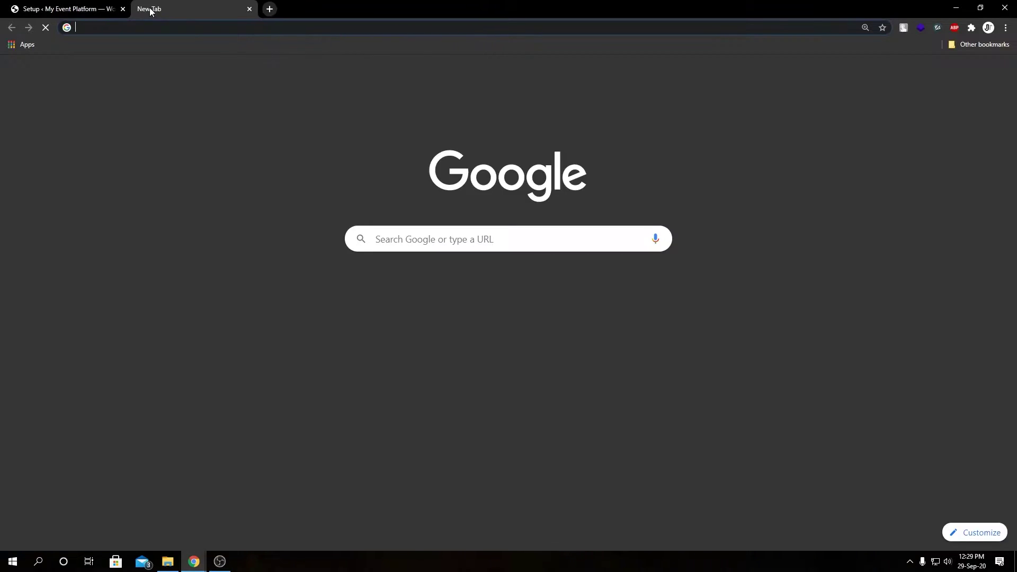
text(wp-eventmanager.com)
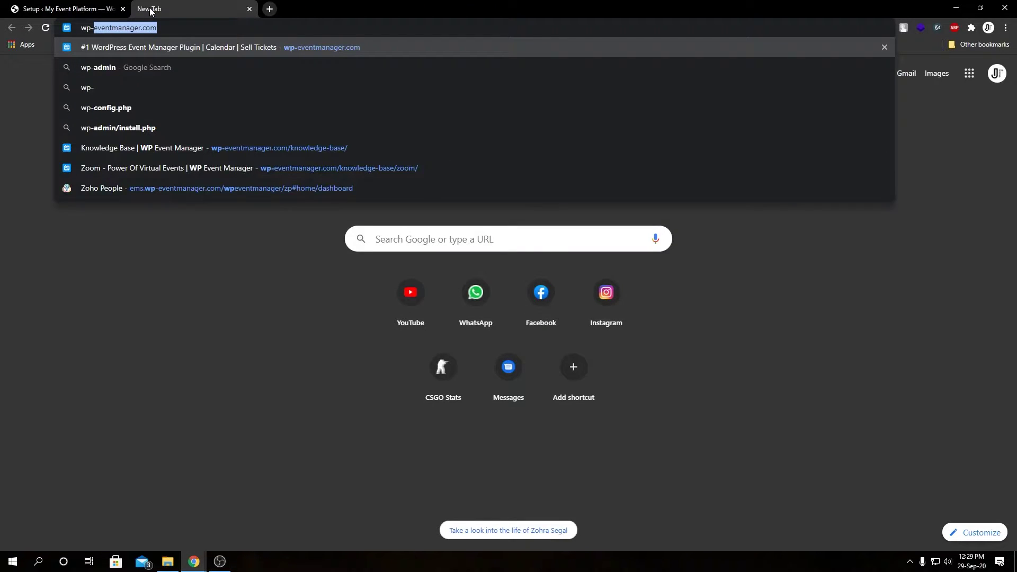
key(Return)
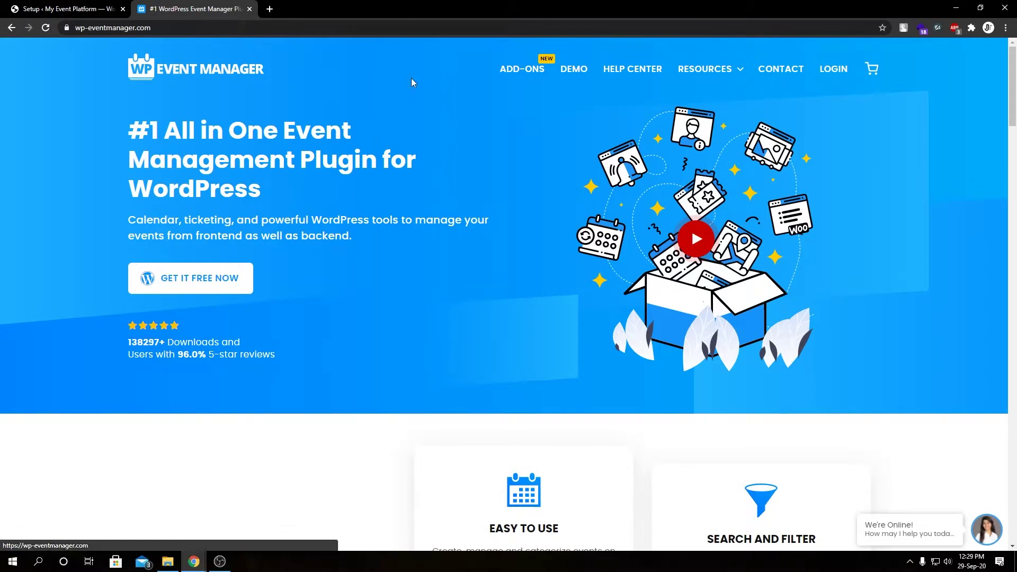
Browse the add-ons to the Zoom product page, read its features, and return to the setup tab.
click(531, 75)
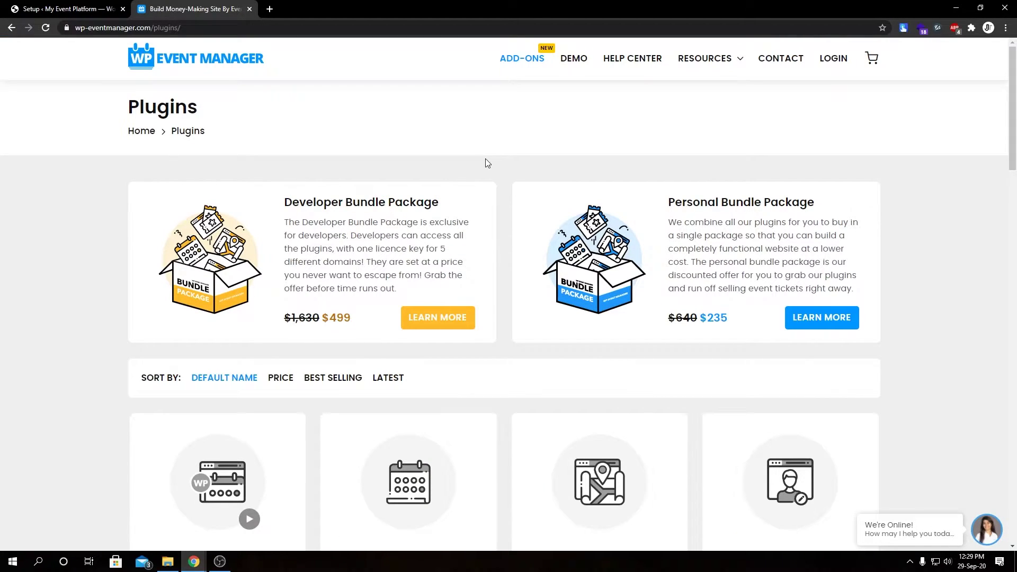
scroll(488, 163, down, 9)
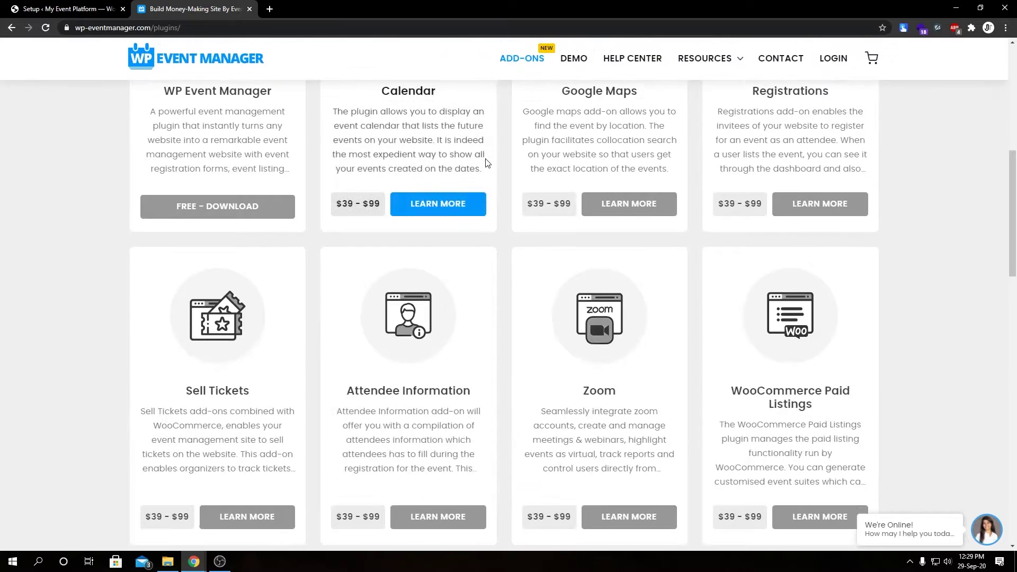
scroll(75, 306, down, 2)
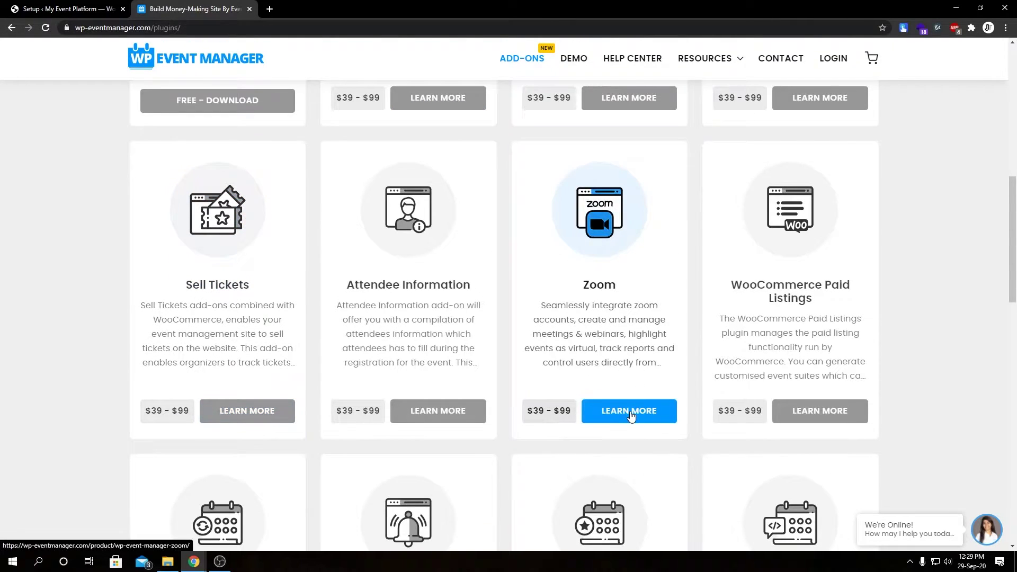
click(631, 413)
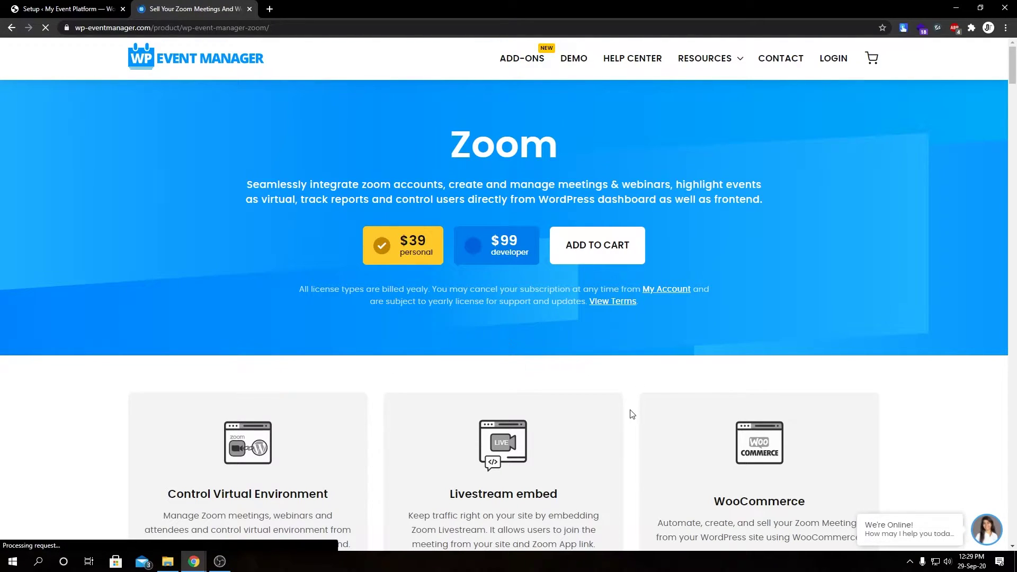
scroll(630, 413, down, 7)
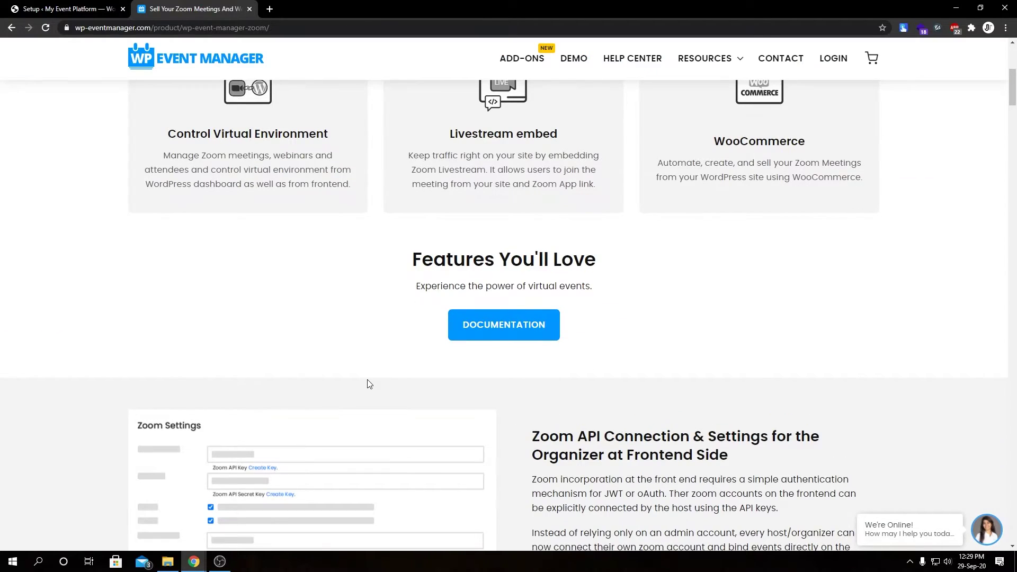
scroll(373, 378, down, 7)
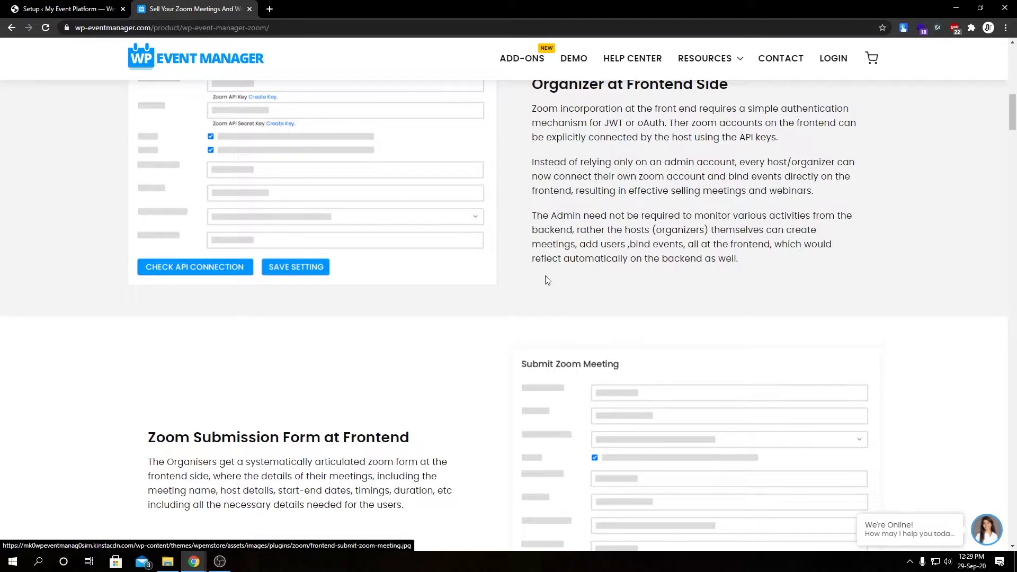
click(87, 5)
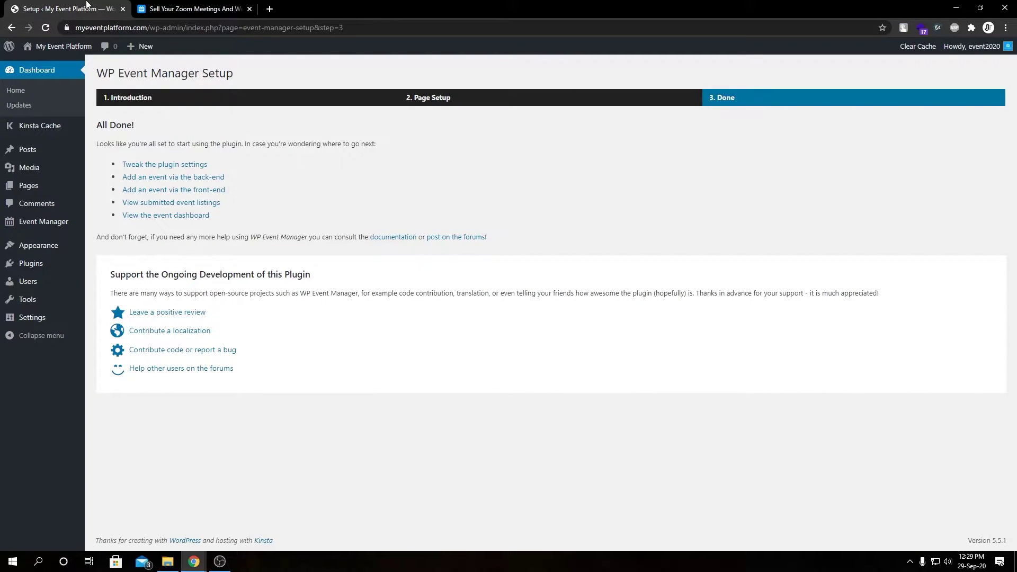
Upload wp-event-manager-zoom-1_0_3.zip from Downloads/Uploadable, install it and activate the plugin.
mouse_move(56, 269)
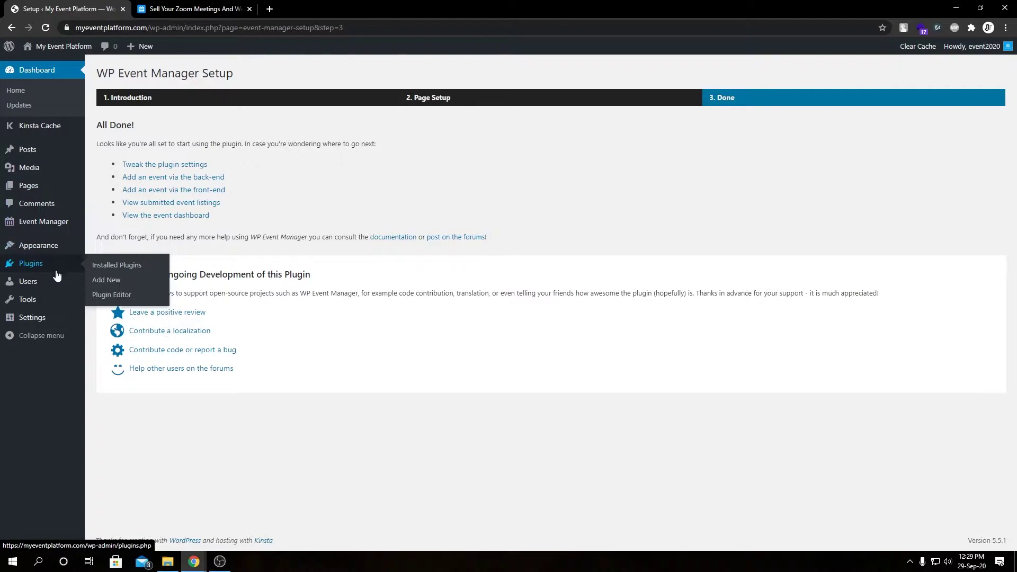
click(107, 281)
click(201, 73)
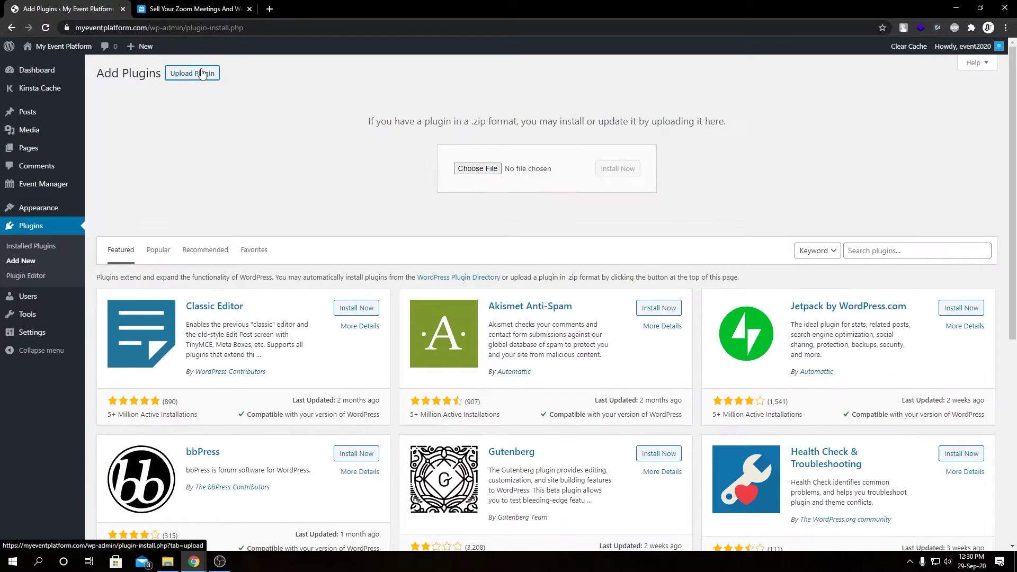
click(477, 169)
click(48, 138)
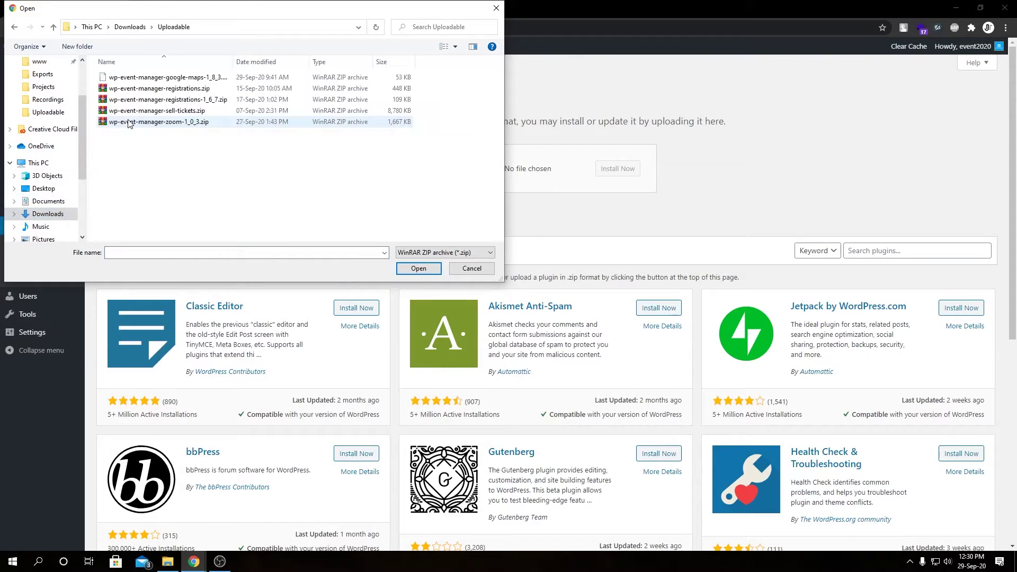
click(159, 122)
click(419, 269)
click(620, 170)
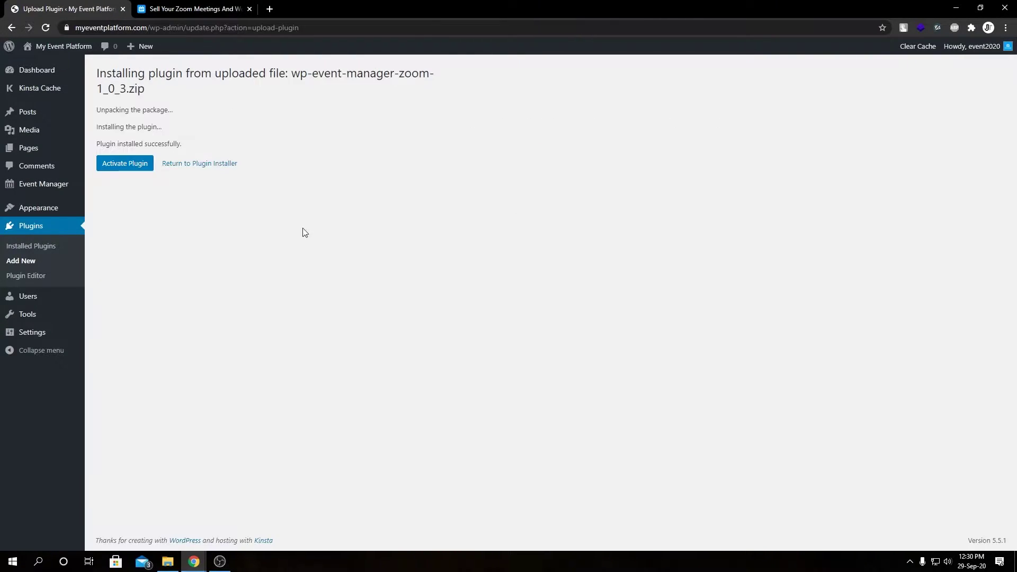
click(138, 169)
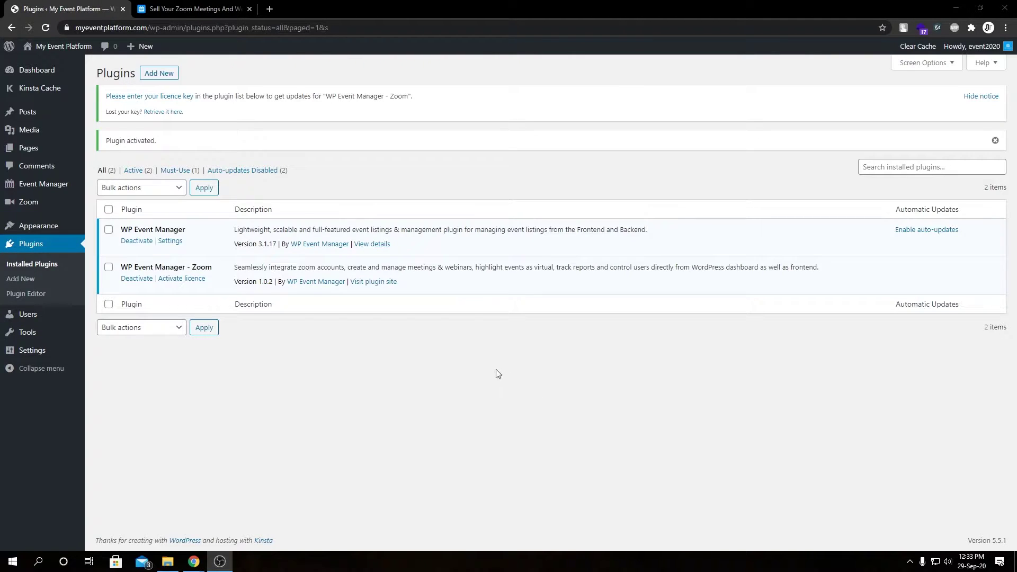
Activate the Zoom add-on's licence using the licence key and account email.
click(192, 281)
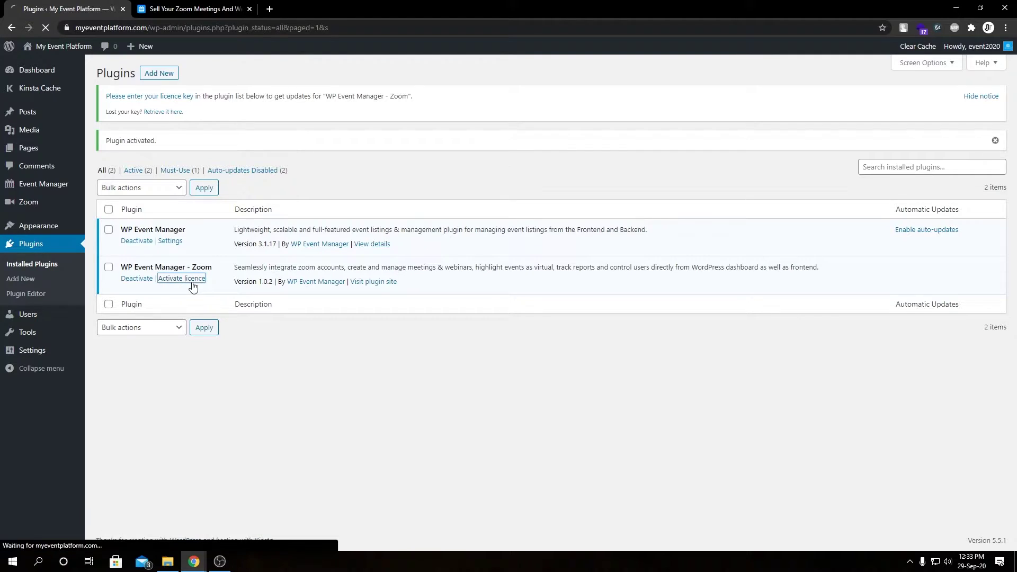
click(362, 150)
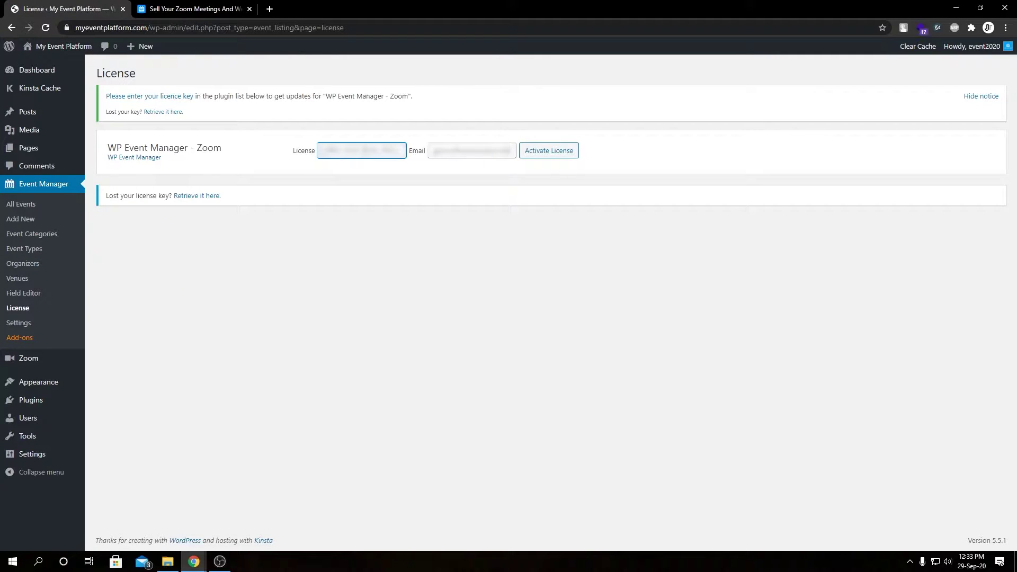
click(540, 154)
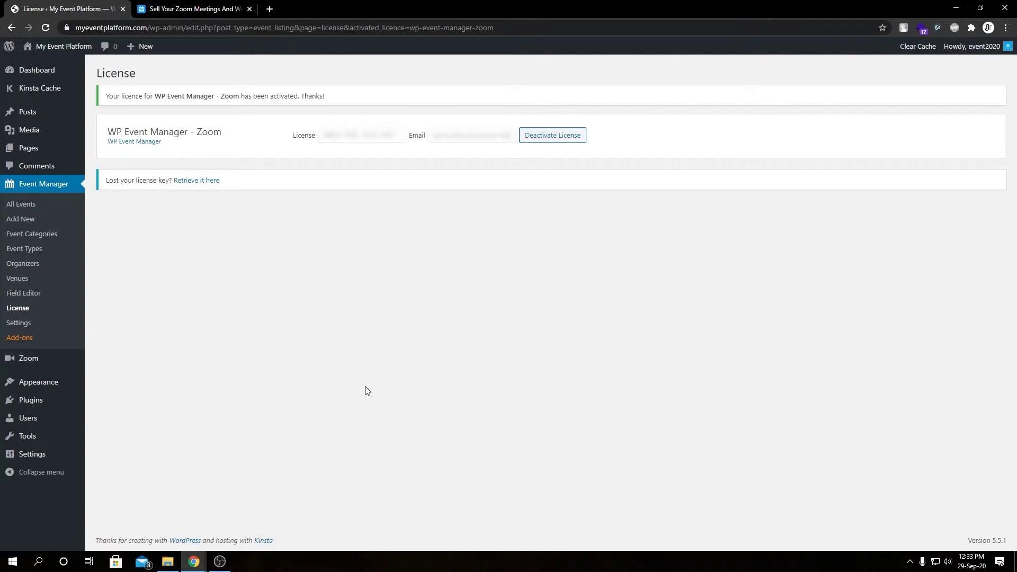
Find the 'Event Listing' theme under Themes > Add New, install it and activate it.
mouse_move(53, 383)
click(106, 382)
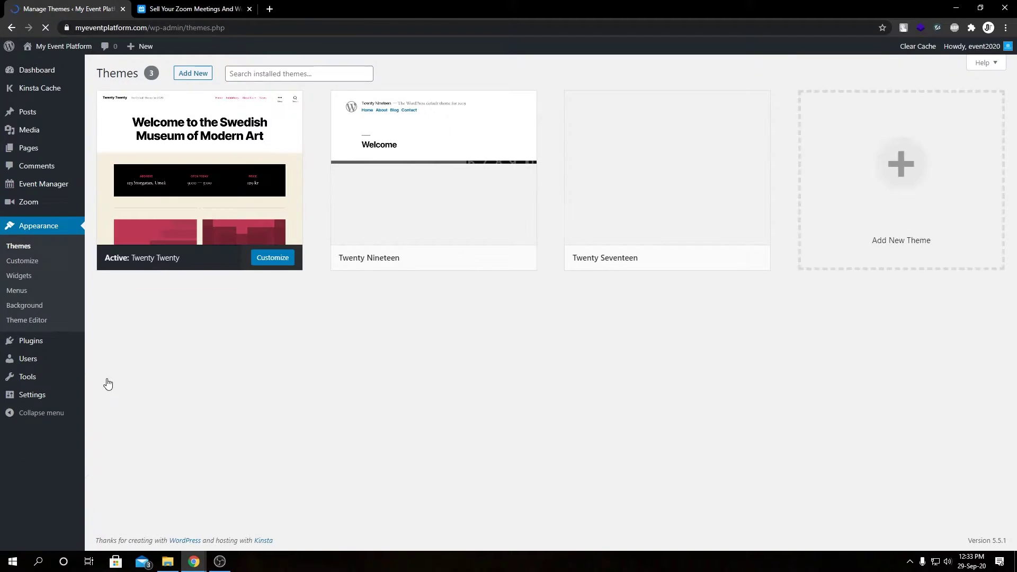
click(202, 76)
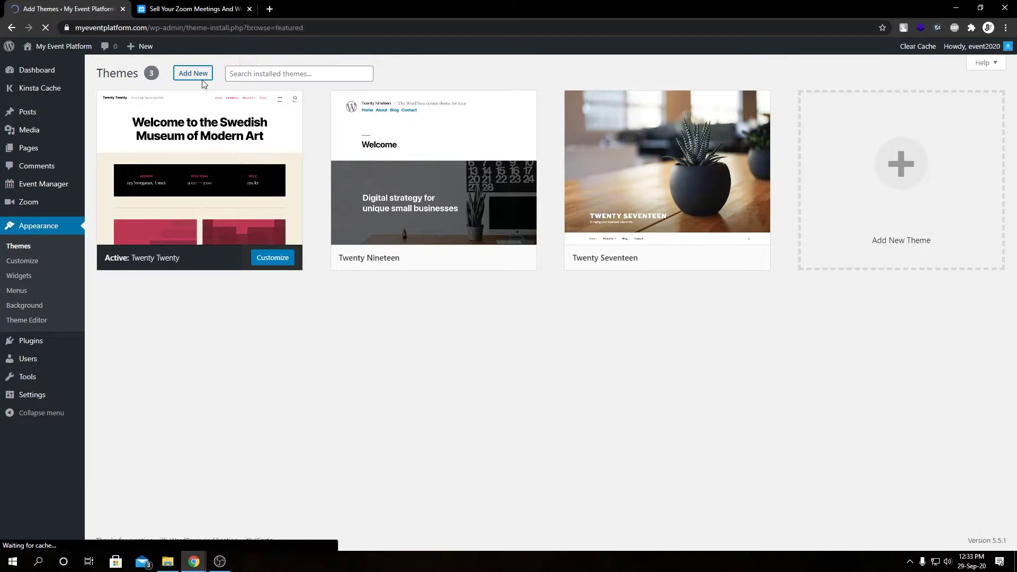
click(880, 103)
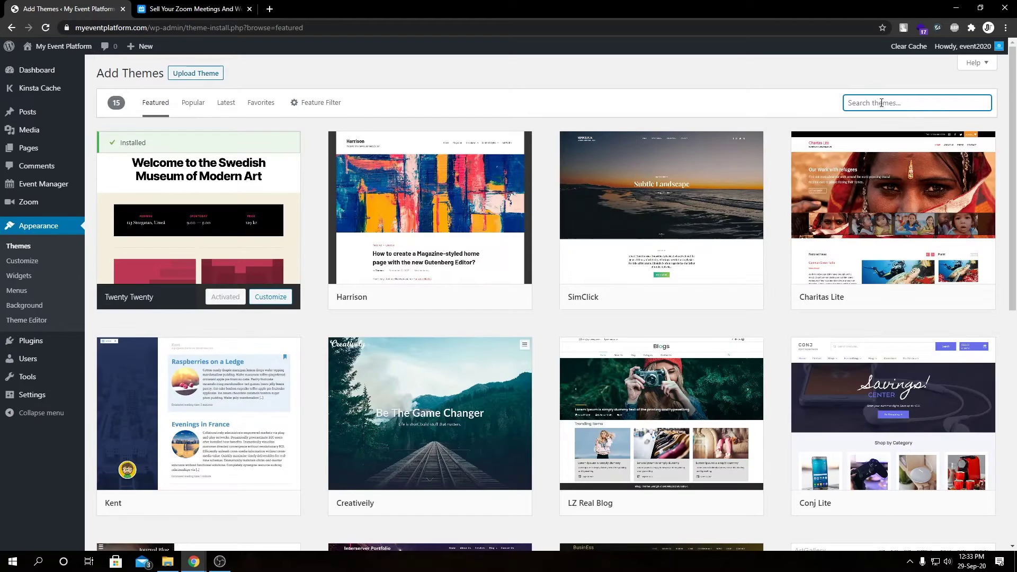
text(Event Listing)
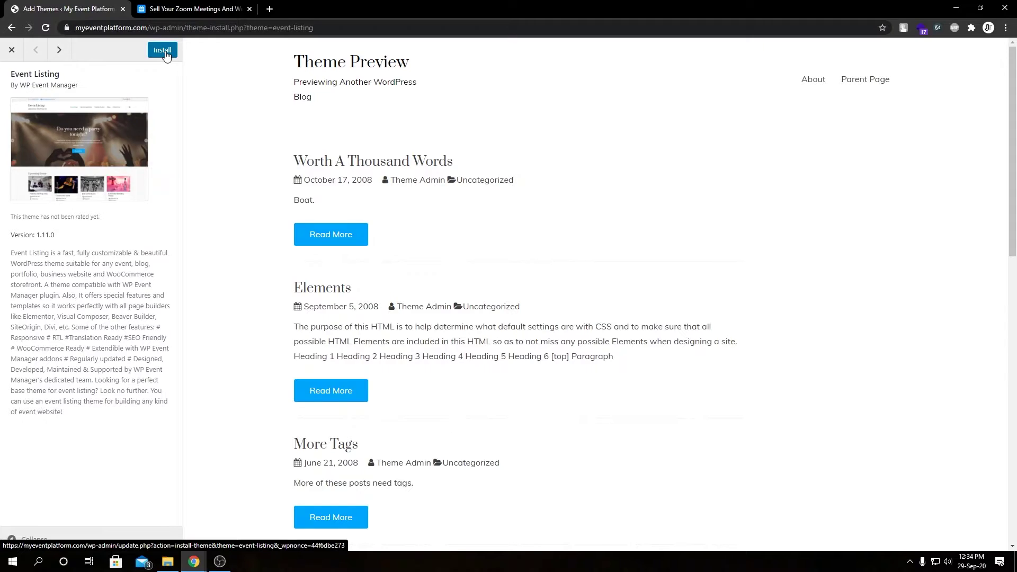
click(165, 53)
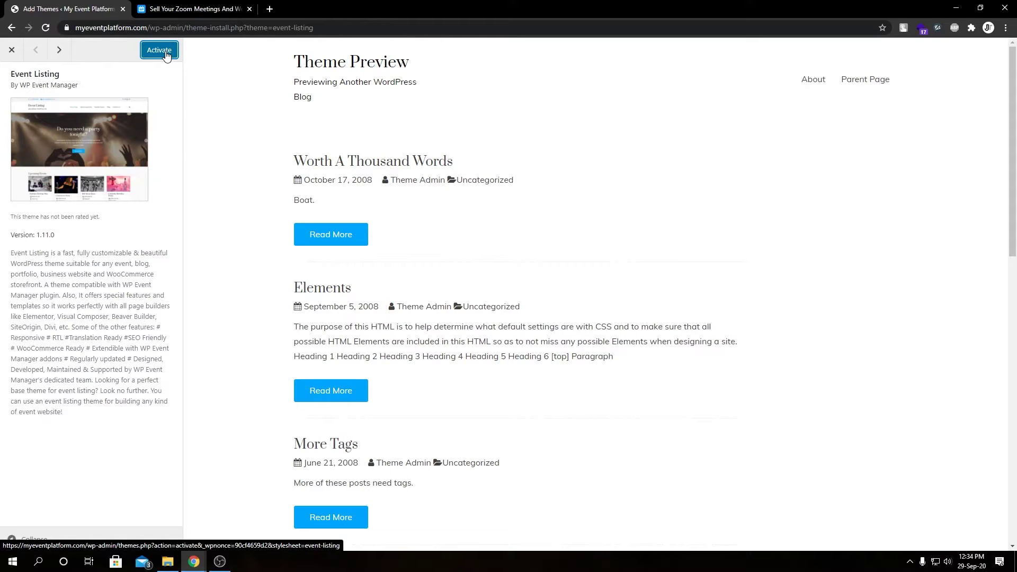
click(159, 50)
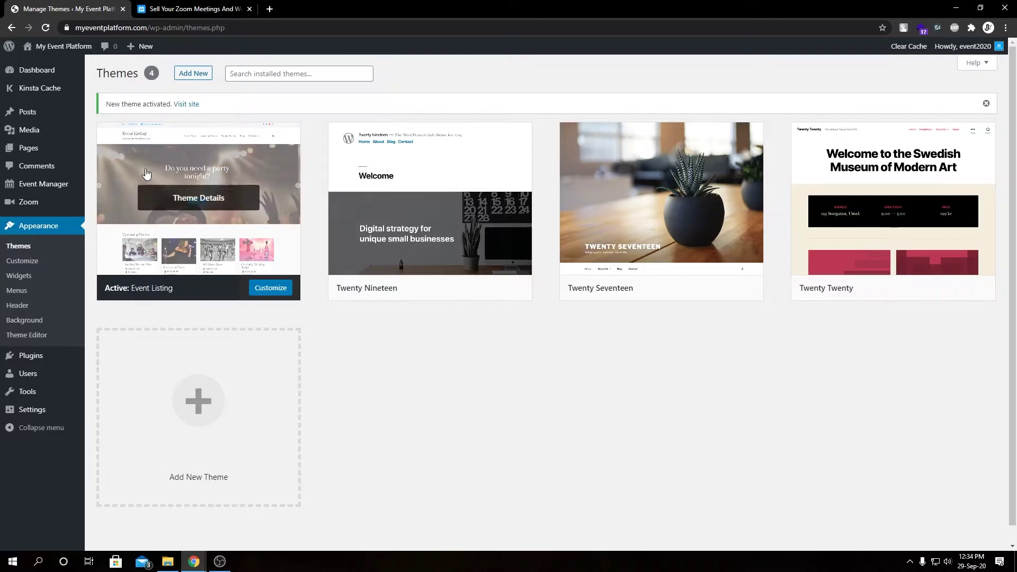
mouse_move(72, 197)
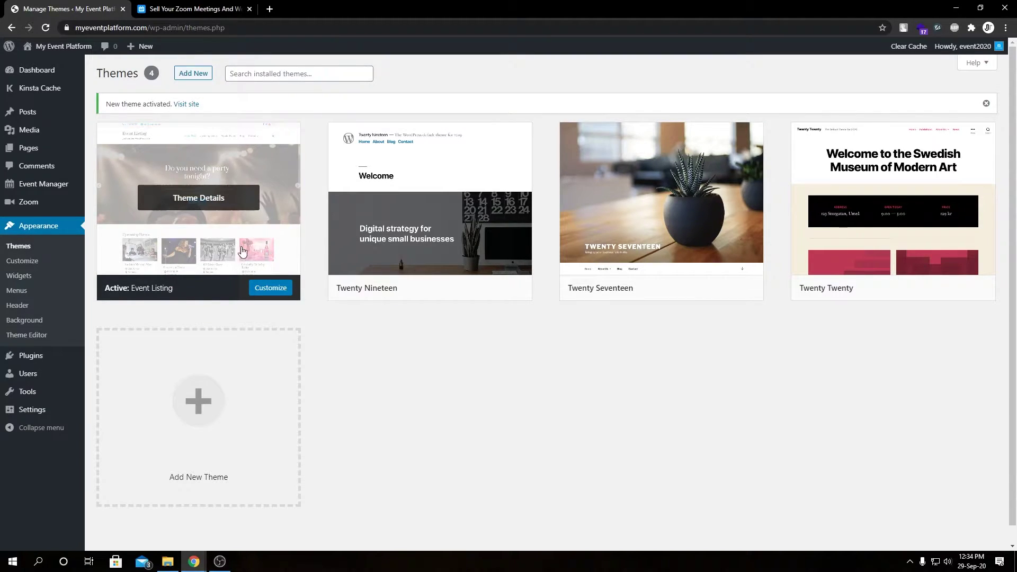
Open the Zoom settings and save the JWT API key and secret.
mouse_move(47, 211)
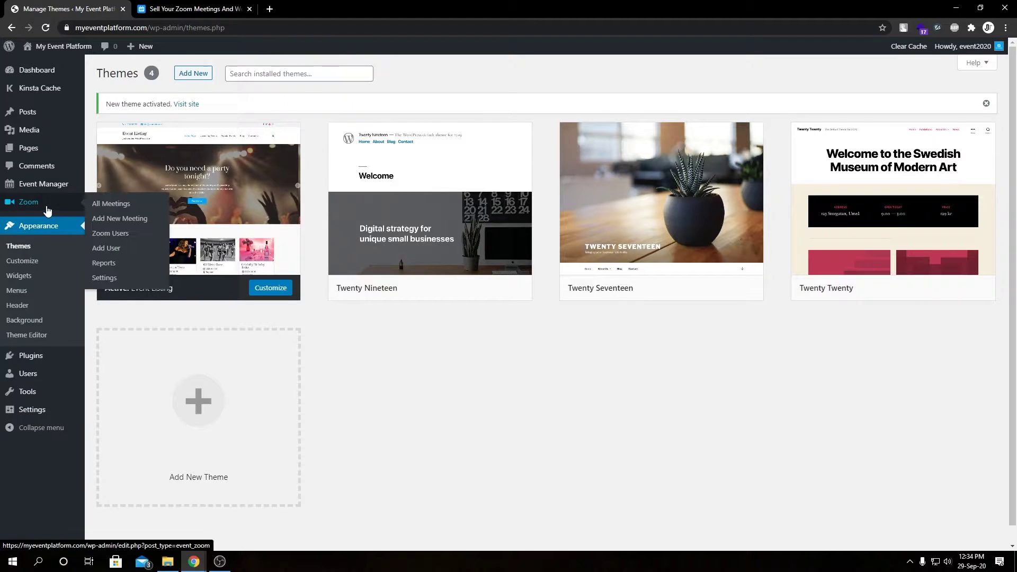
click(104, 205)
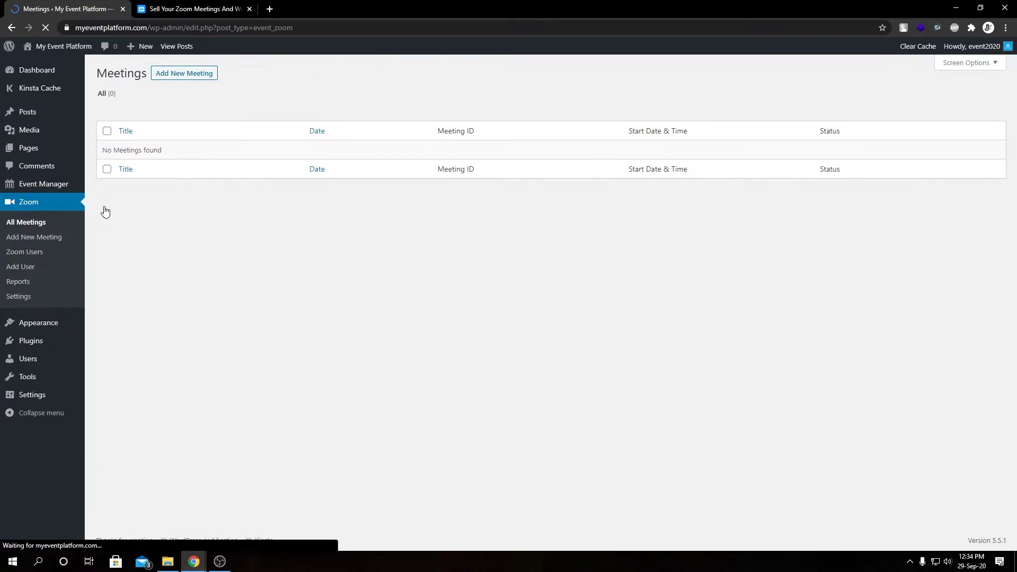
click(22, 299)
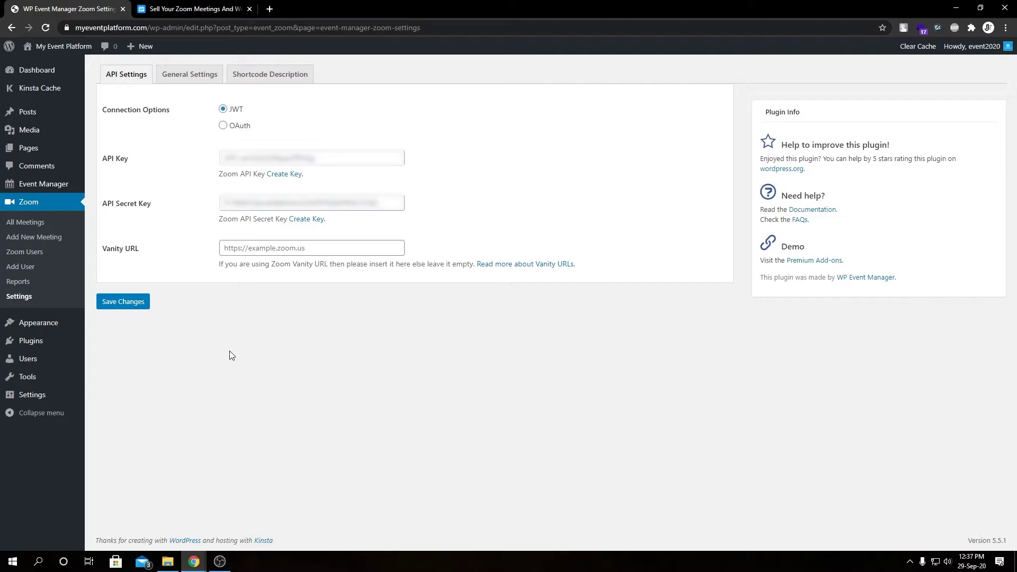
click(141, 307)
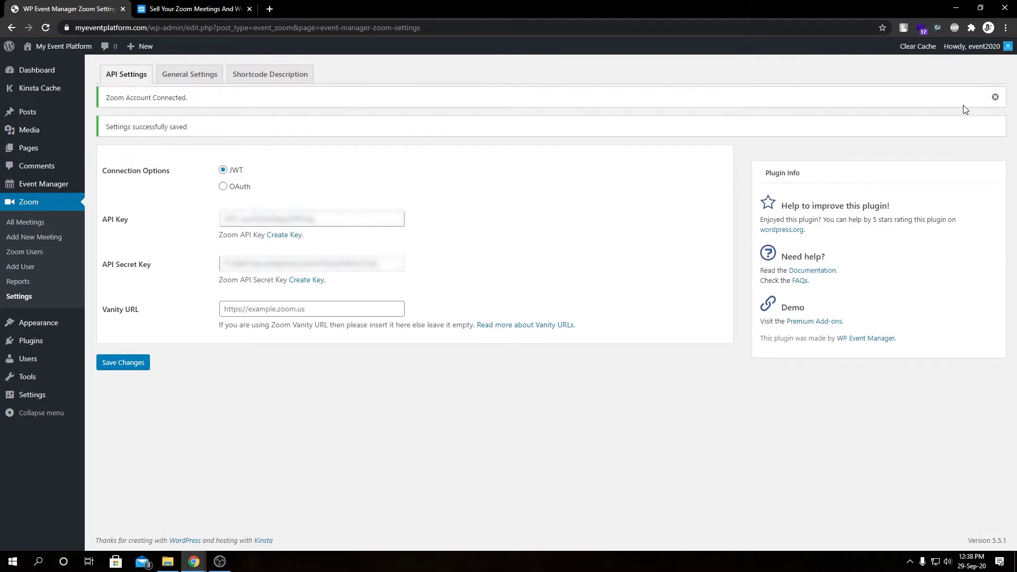
Start a new Zoom meeting titled 'Meeting for Event' with a short description about our event.
click(31, 222)
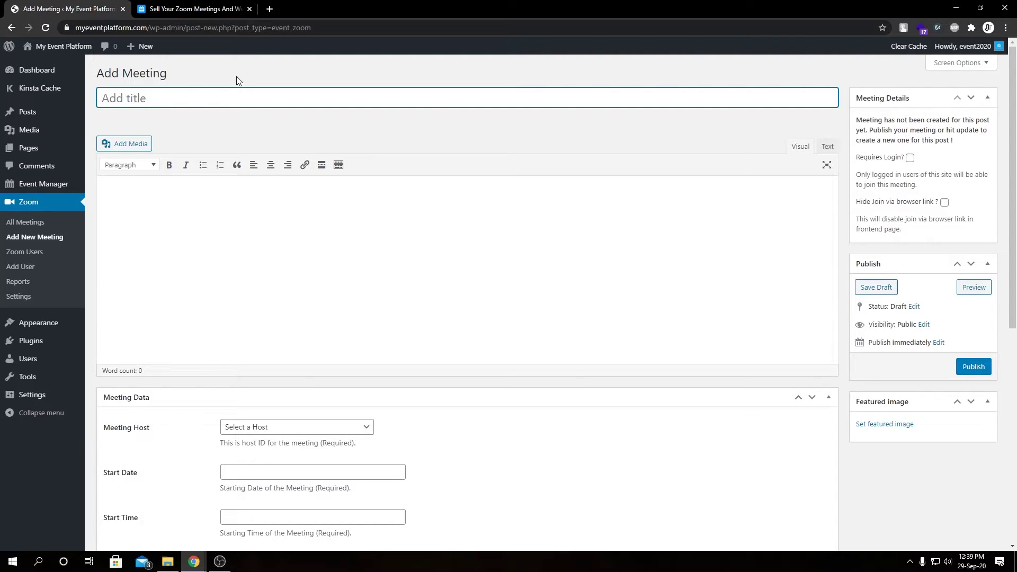
text(Meeting for Event)
key(Tab)
text(our wesome meeting)
key(ctrl+Left)
text(a)
key(End)
text(for our event)
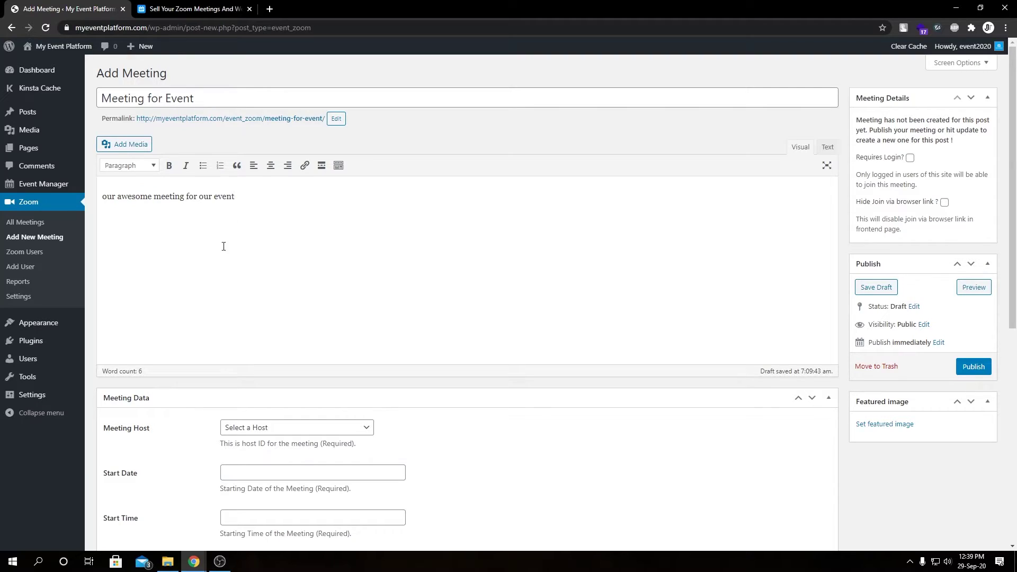
Choose a meeting host, set the start to 2020-09-30 at 10:00, and publish the meeting.
scroll(196, 316, down, 6)
click(297, 110)
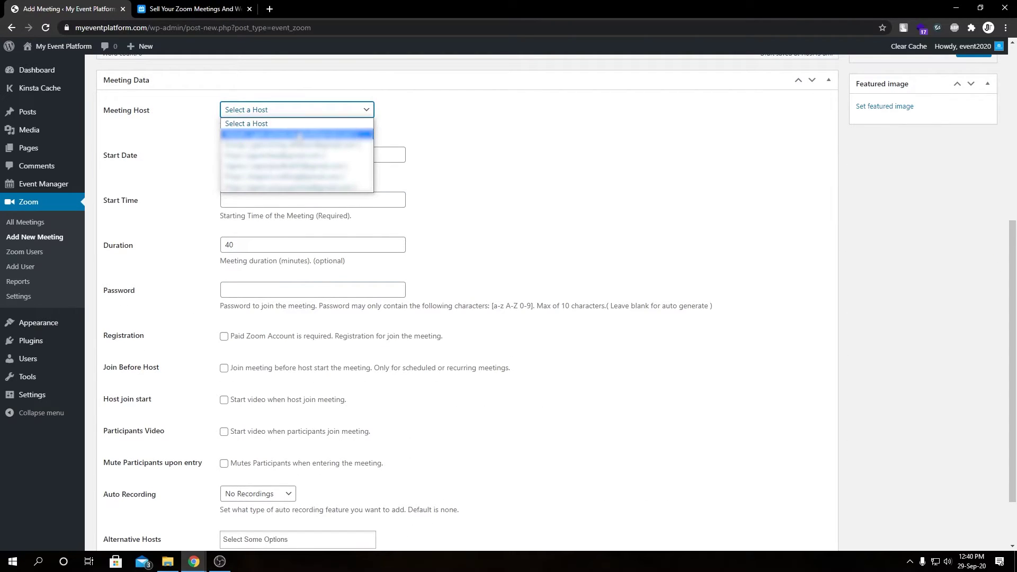
click(298, 134)
click(313, 155)
click(261, 199)
click(234, 266)
click(313, 290)
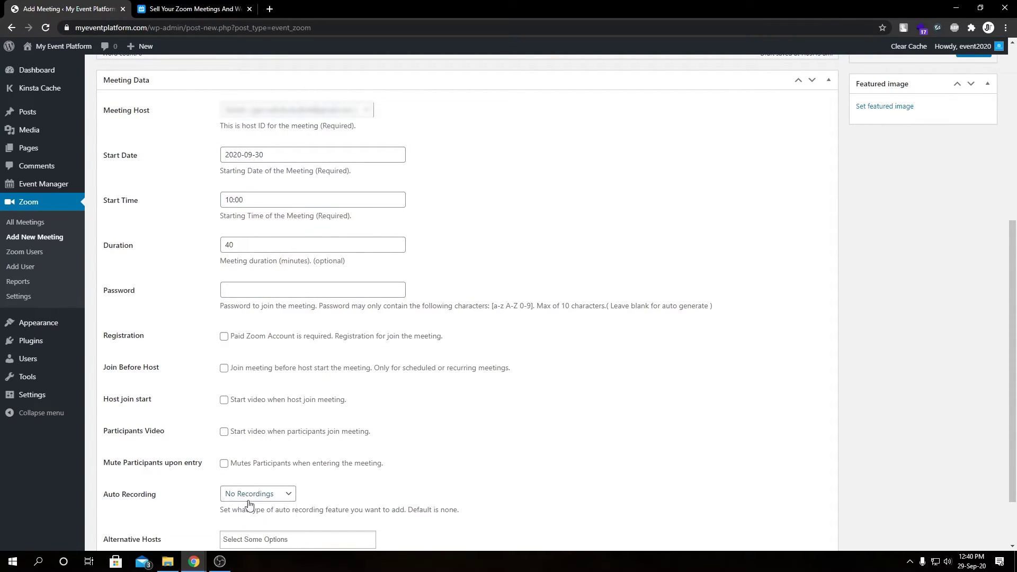
scroll(547, 454, up, 4)
click(971, 244)
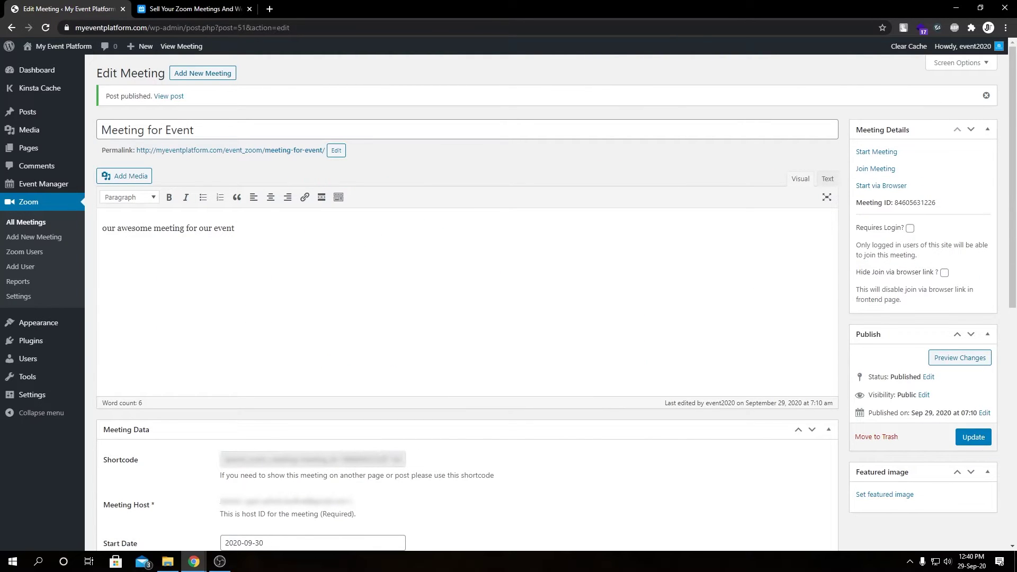
Return to the Zoom meetings list, then open Event Manager > Organizers.
click(40, 226)
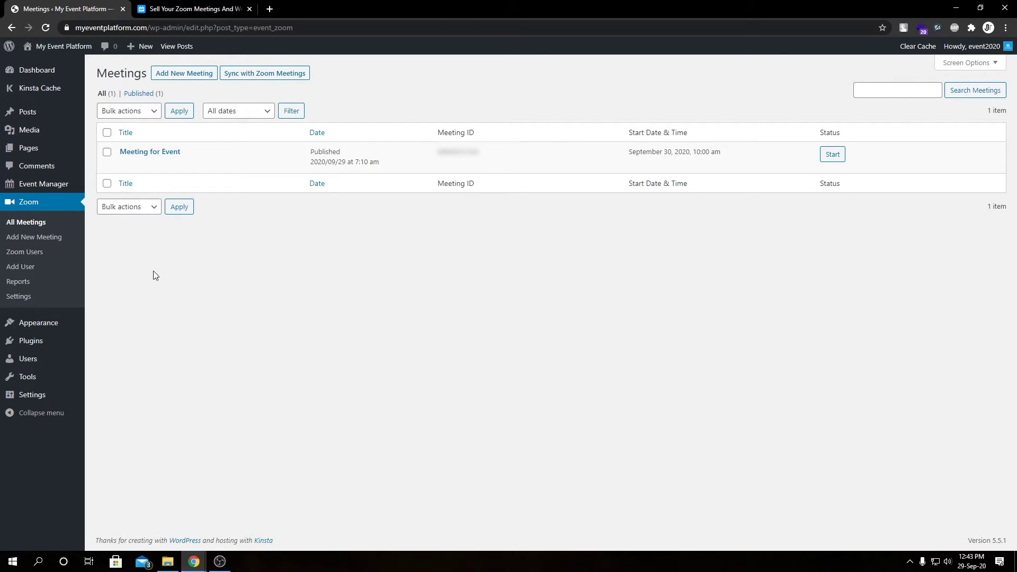
mouse_move(64, 189)
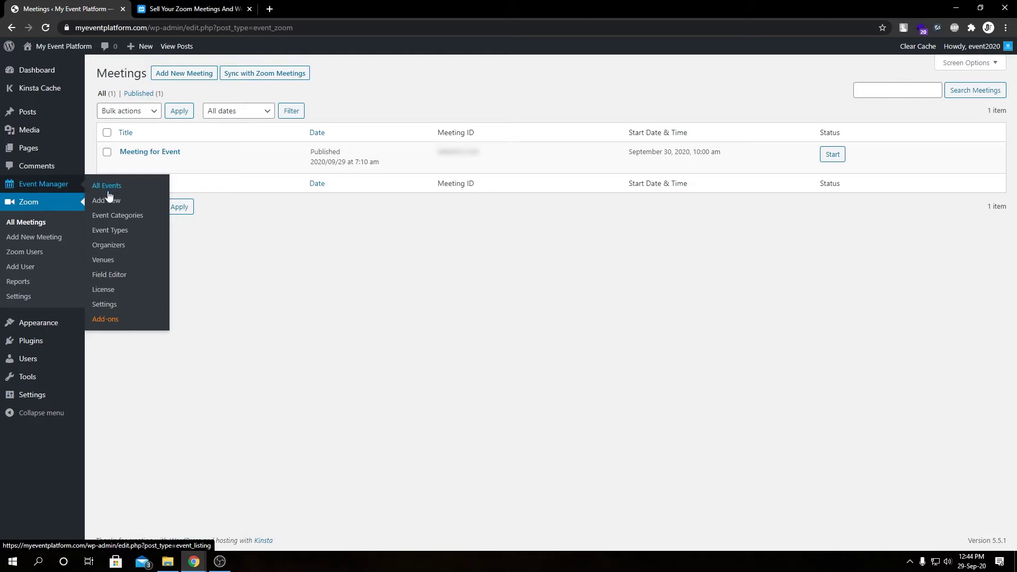
click(113, 245)
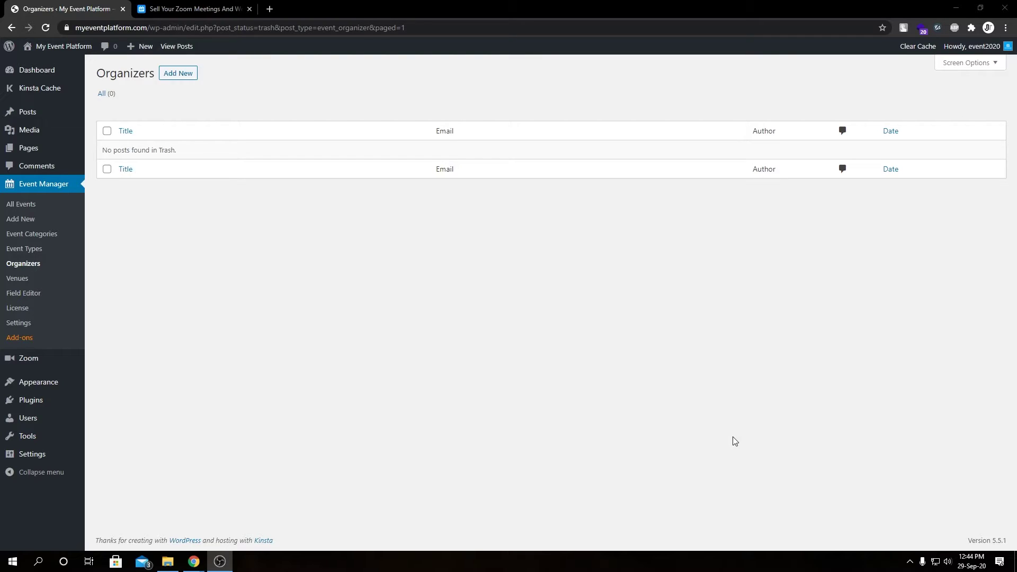
Create organizer 'Awesome Organizer' described as 'our own awesome organizer', with an organization email.
click(178, 74)
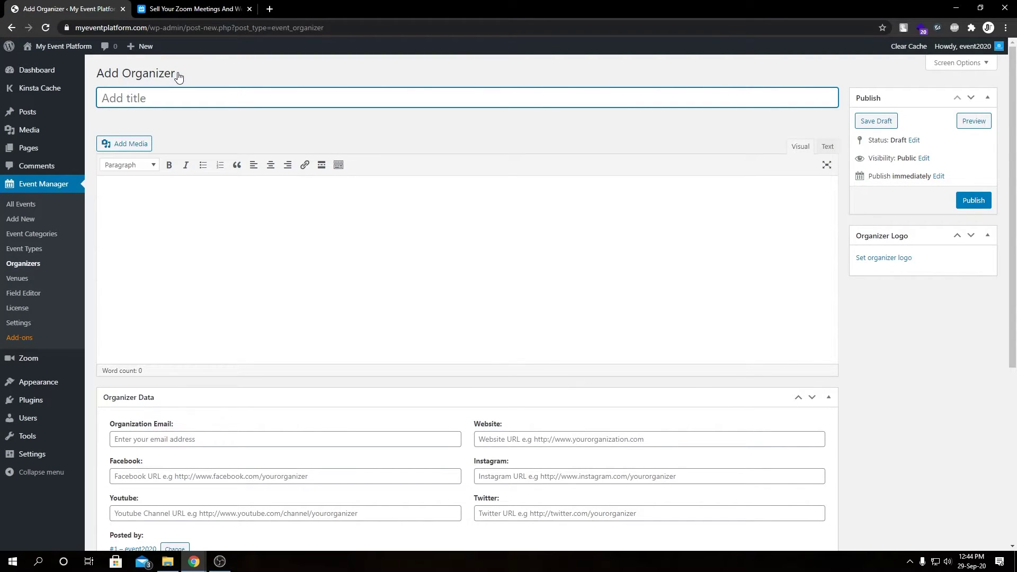
text(Awesome Organizer)
click(311, 250)
text(ouw own awe)
key(BackSpace)
key(BackSpace)
key(BackSpace)
key(BackSpace)
key(BackSpace)
key(BackSpace)
key(BackSpace)
key(BackSpace)
key(BackSpace)
key(BackSpace)
key(BackSpace)
text(our own awesome organizer)
click(211, 439)
text(email@email.com)
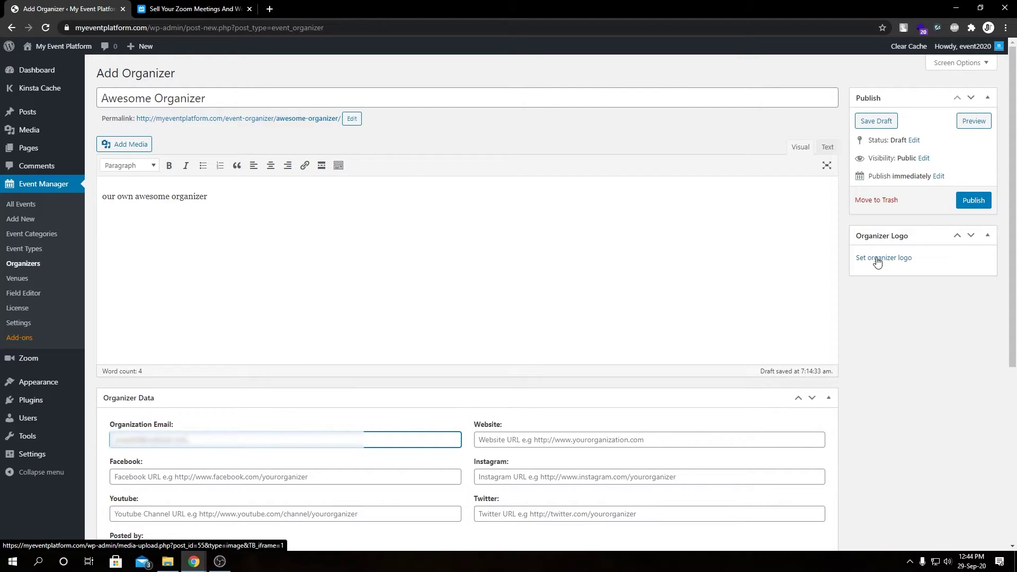
Set the WP Event Manager image as logo, publish the organizer, and open the Venues list.
click(876, 262)
click(94, 207)
click(957, 519)
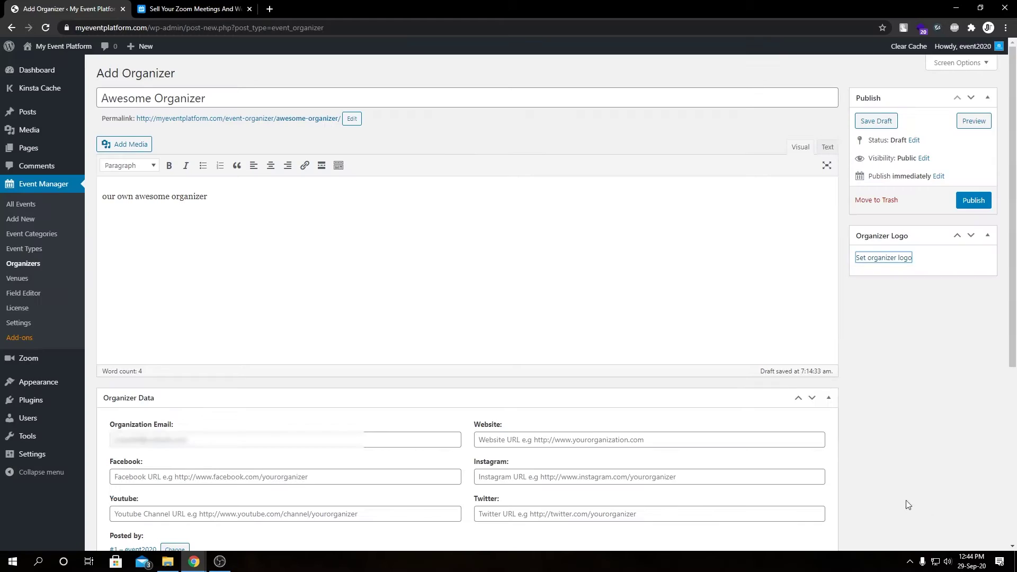
click(975, 201)
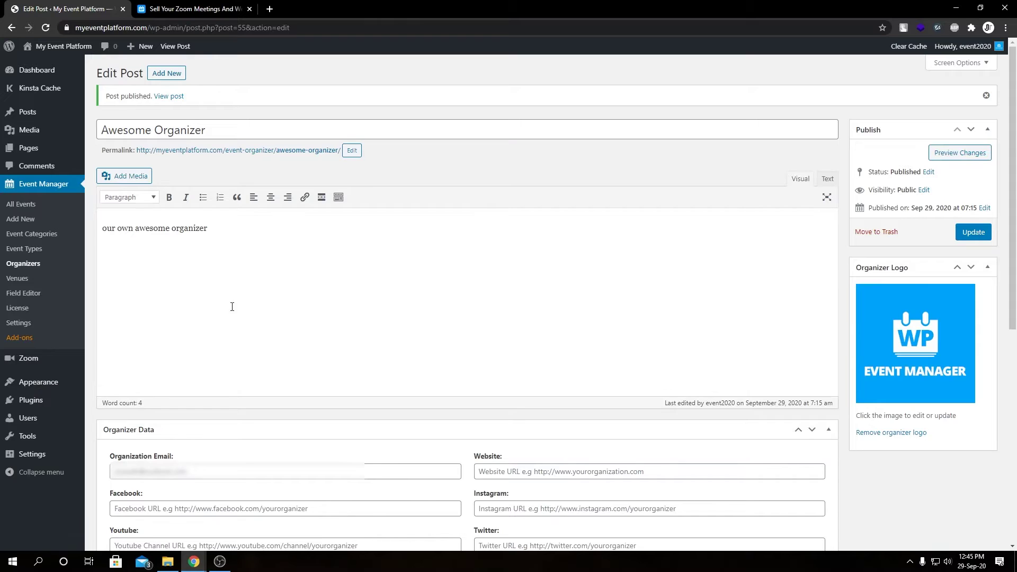
click(23, 278)
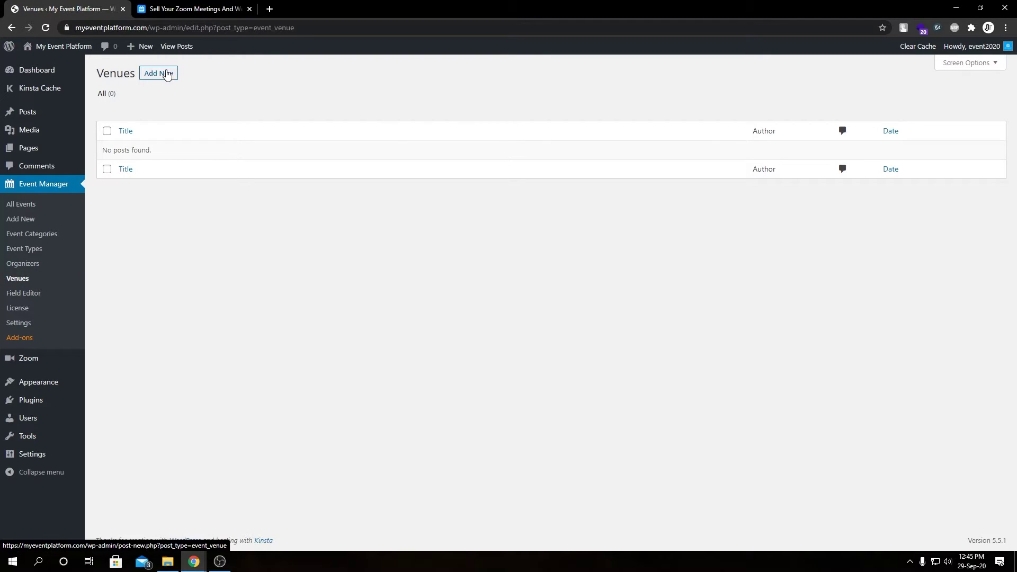
Start a new venue titled 'The Stadium' with the description 'our own awesome stadium'.
click(167, 75)
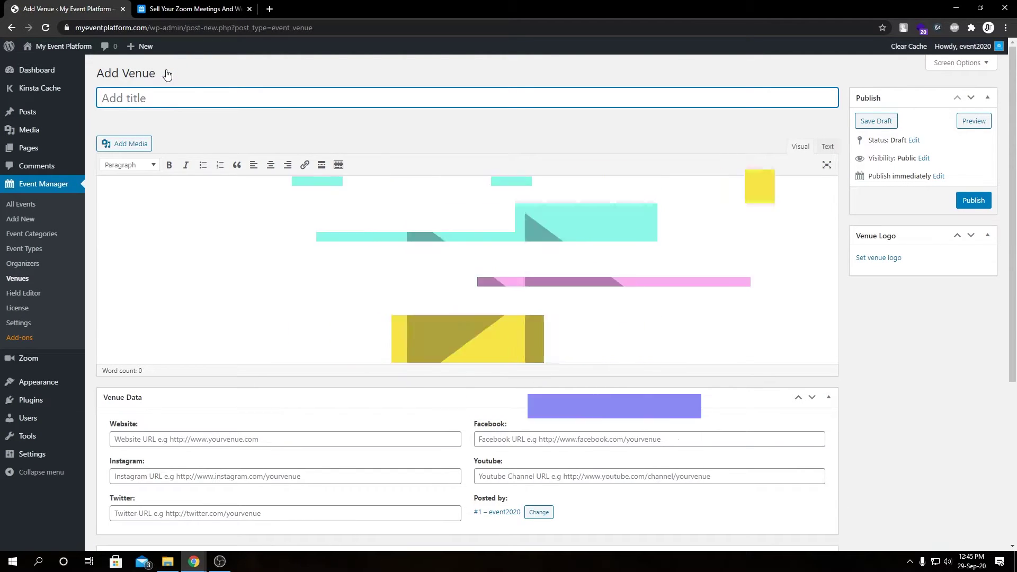
text(The Stadium)
key(Tab)
text(our own awesome stadium)
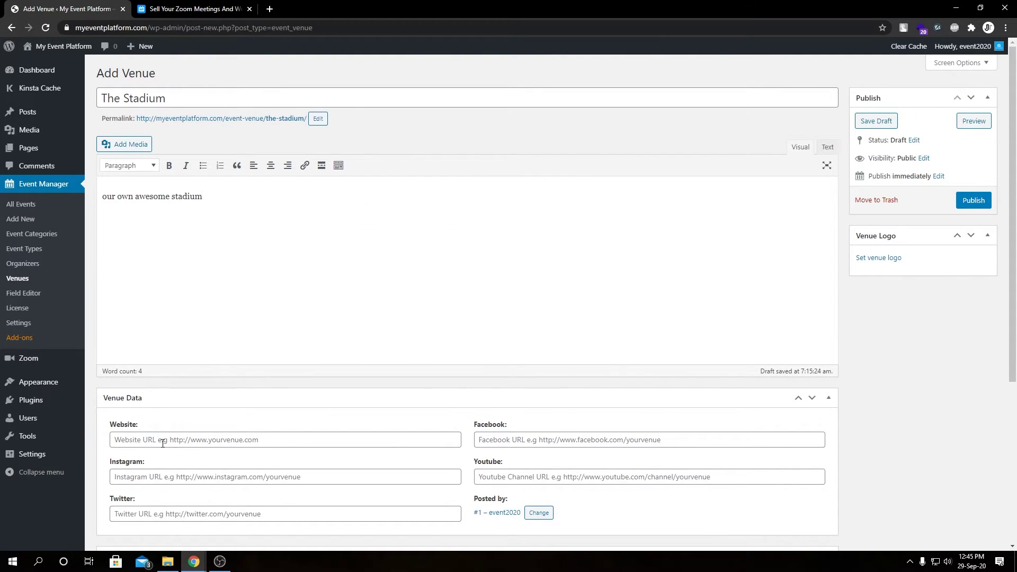
Leave the venue's website and other link fields blank and publish the venue.
click(163, 447)
click(190, 476)
click(191, 513)
click(549, 477)
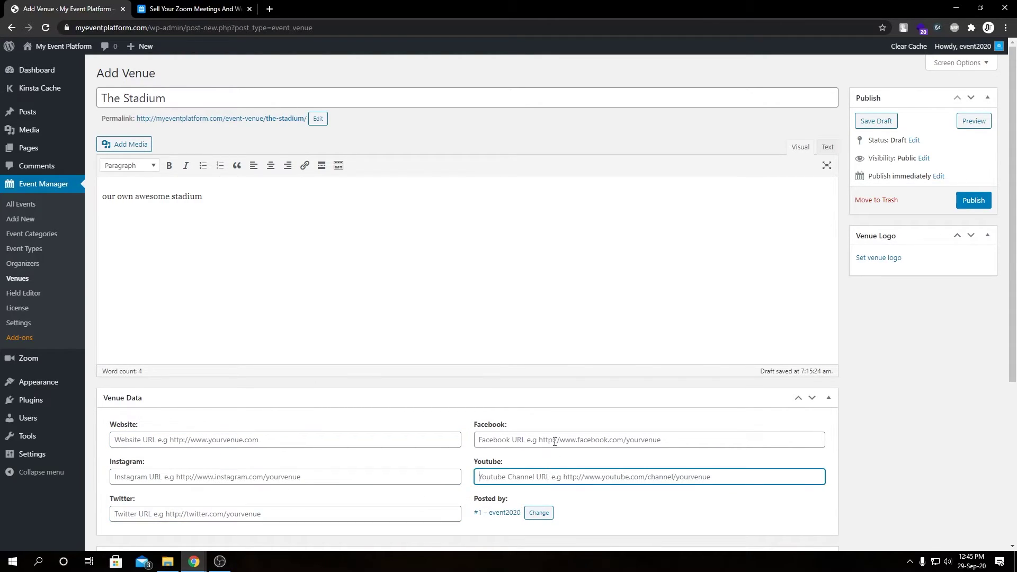
click(902, 277)
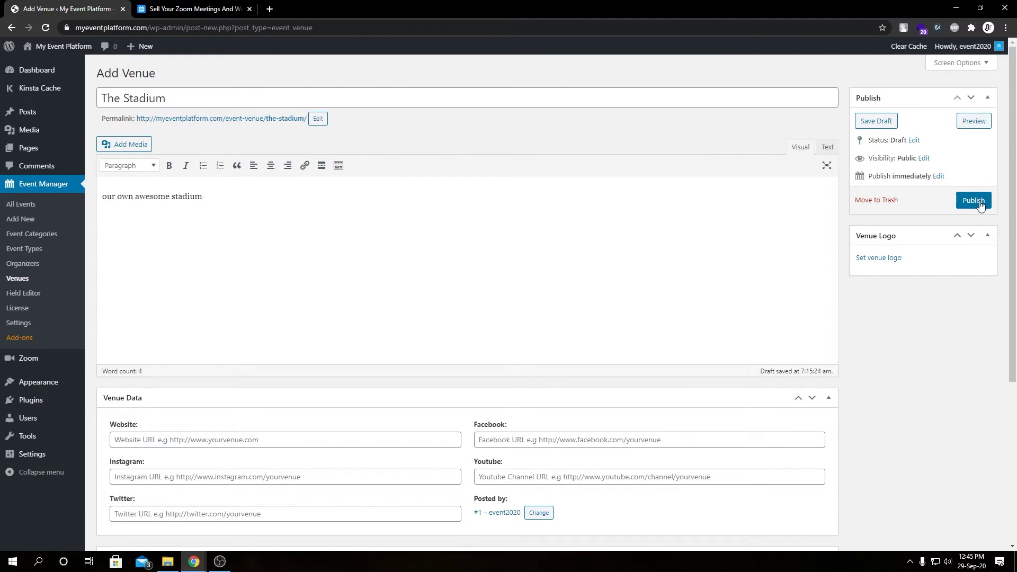
click(339, 223)
click(973, 200)
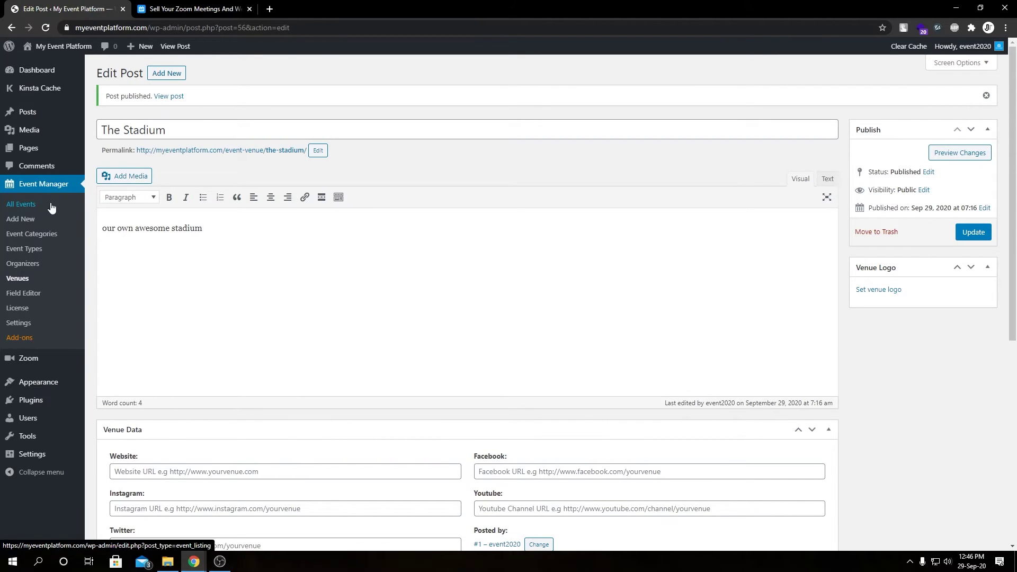
Create event 'Our awesome event' described 'Our very own awesome event', with Online Event set to Yes.
click(34, 226)
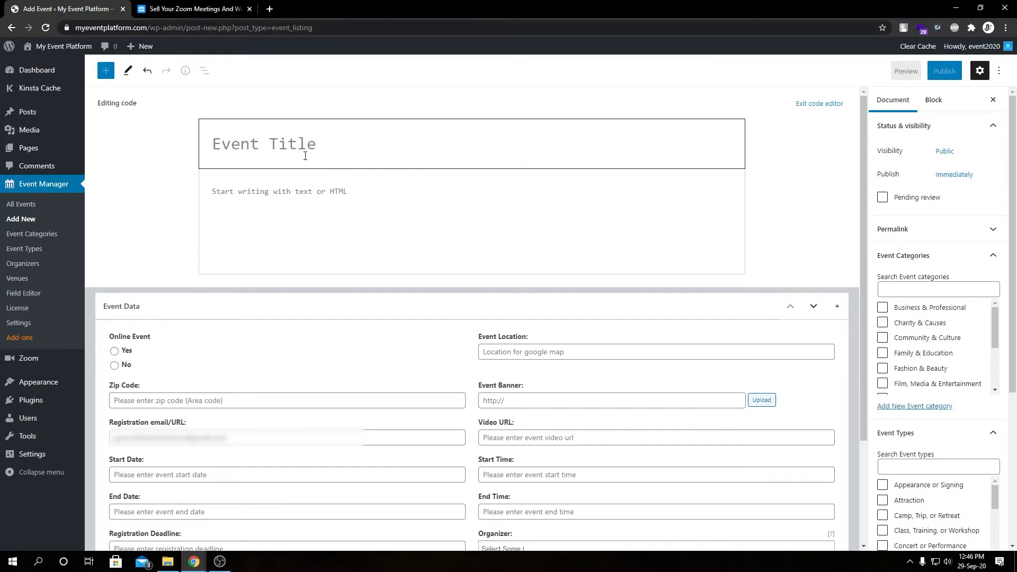
text(Our awesome event)
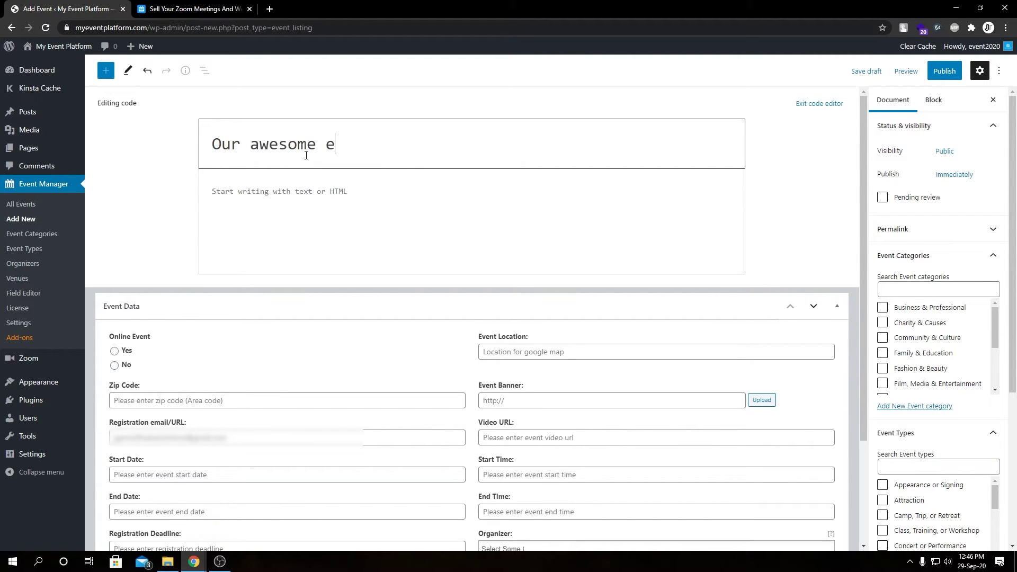
key(Tab)
text(Our very own awesome event)
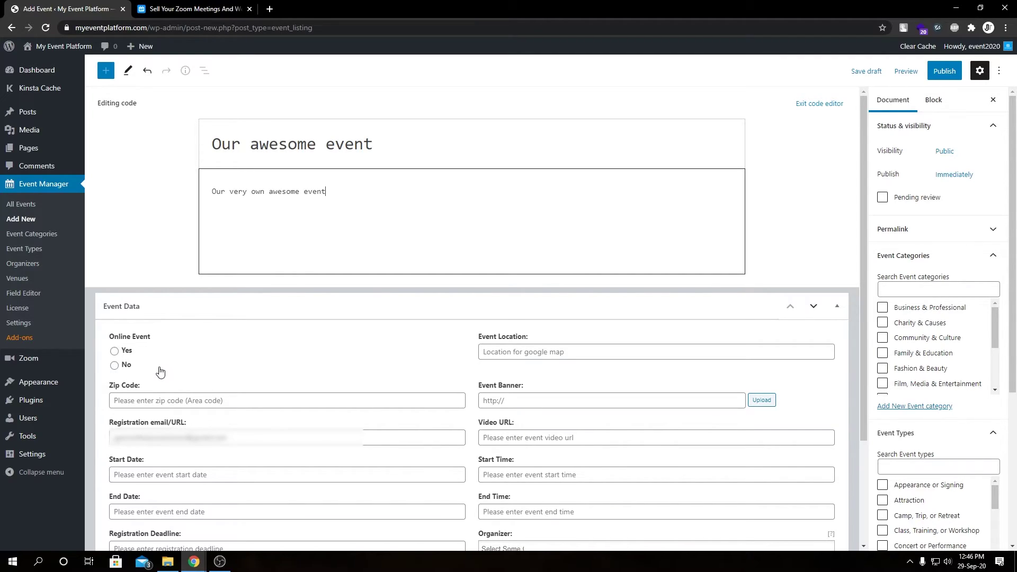
click(115, 352)
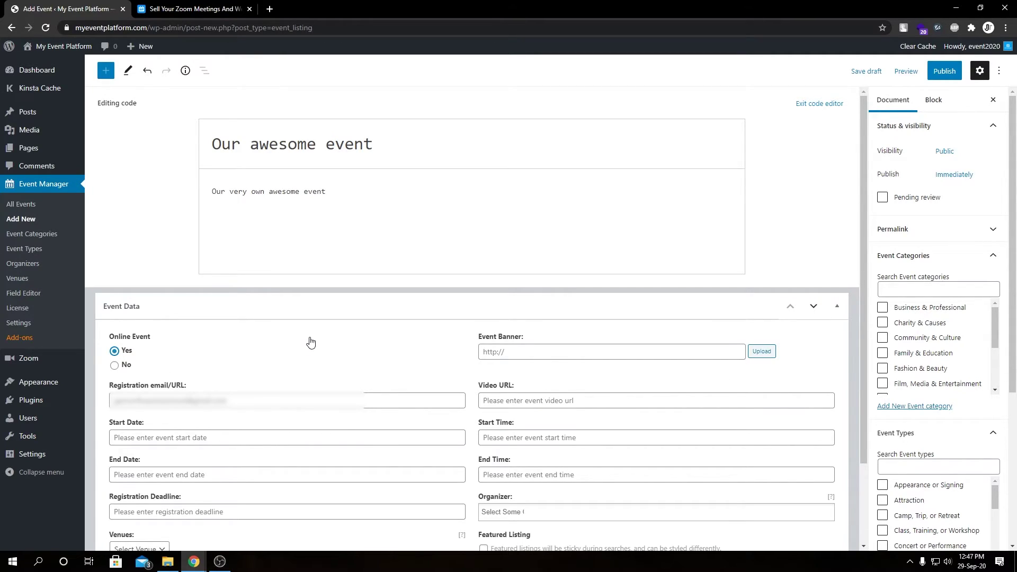
Upload an image from the computer and set it as the event banner.
click(755, 353)
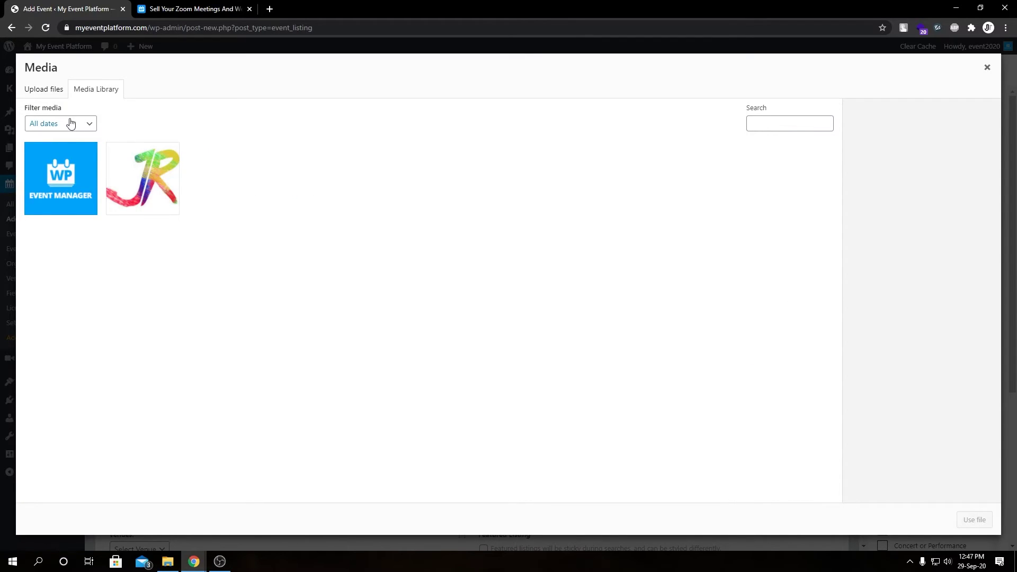
click(44, 89)
click(529, 281)
click(33, 125)
double_click(130, 76)
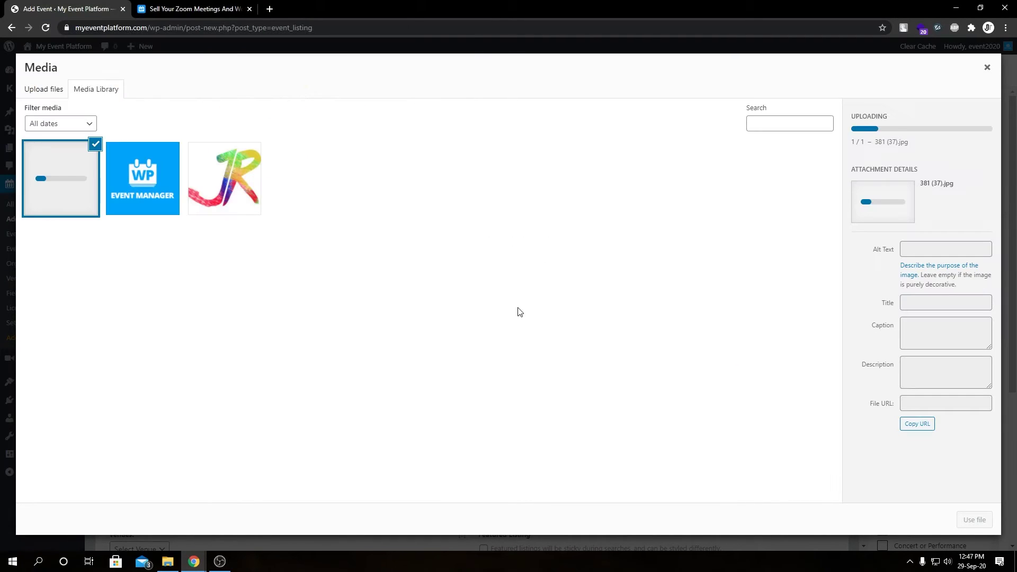
click(975, 520)
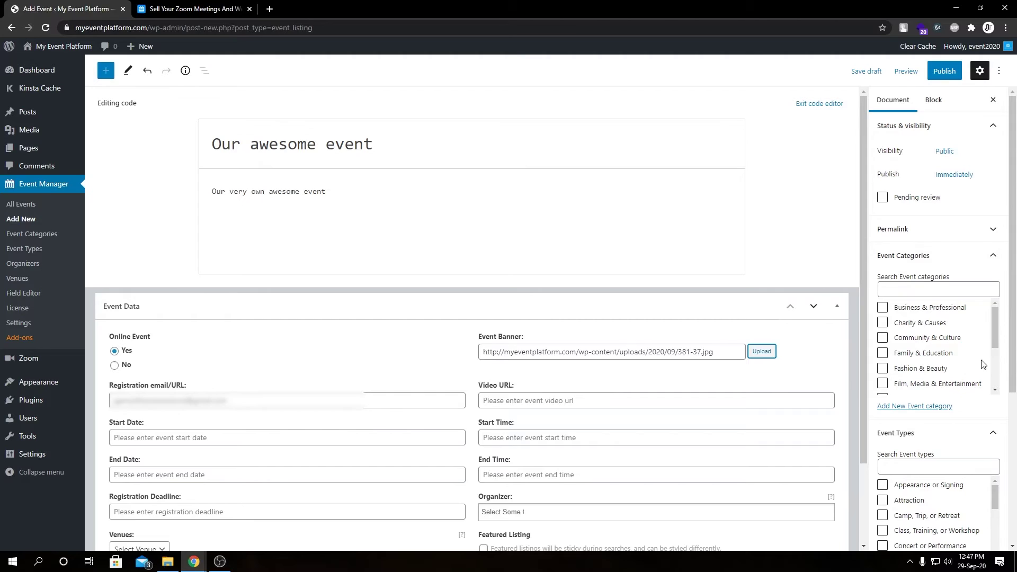
Tick Other as both the event category and the event type.
scroll(986, 363, down, 2)
click(900, 387)
drag(996, 500, 999, 533)
double_click(896, 522)
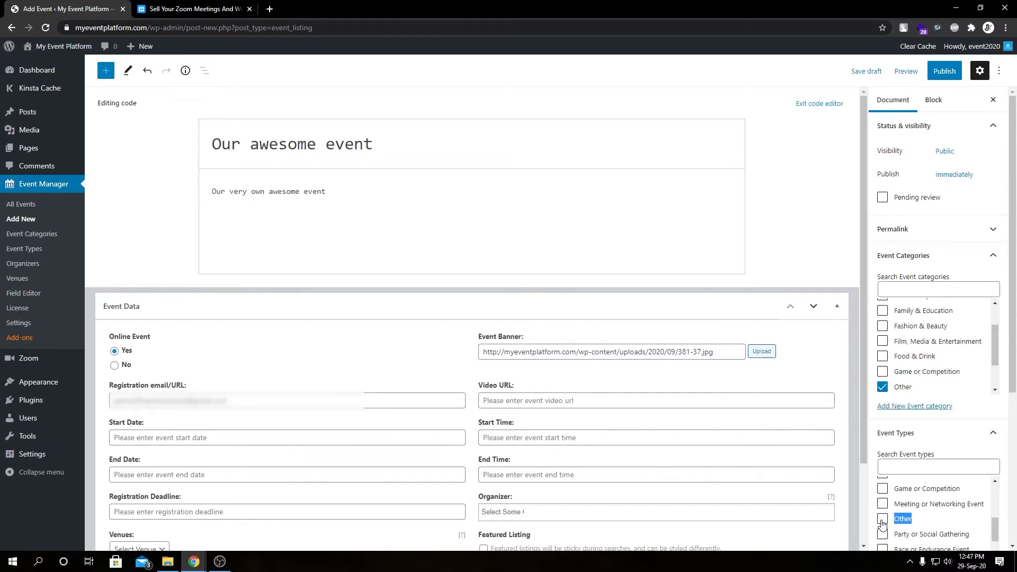
click(883, 519)
click(464, 376)
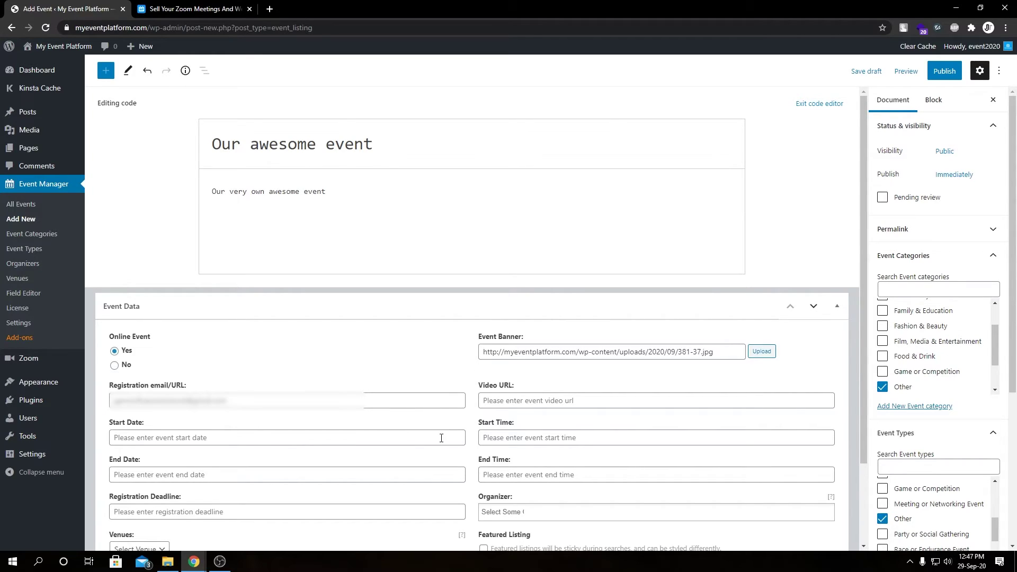
Set the event's start and end dates to the 30th (2020-09-30).
click(159, 437)
click(154, 419)
click(150, 476)
click(154, 456)
Set the event to run 10:00 to 11:30 AM, leaving the registration deadline empty.
click(490, 438)
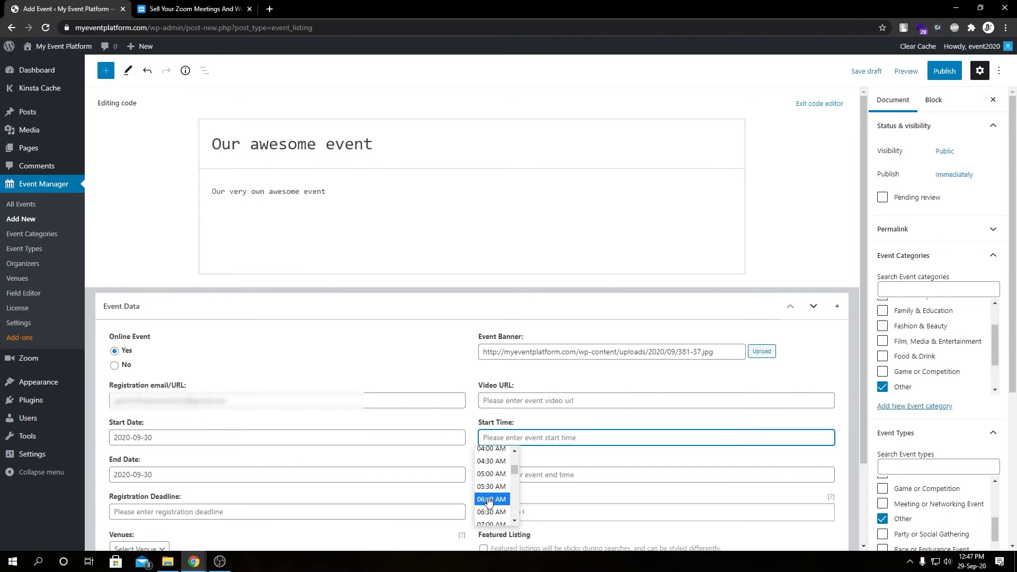
click(488, 499)
click(485, 476)
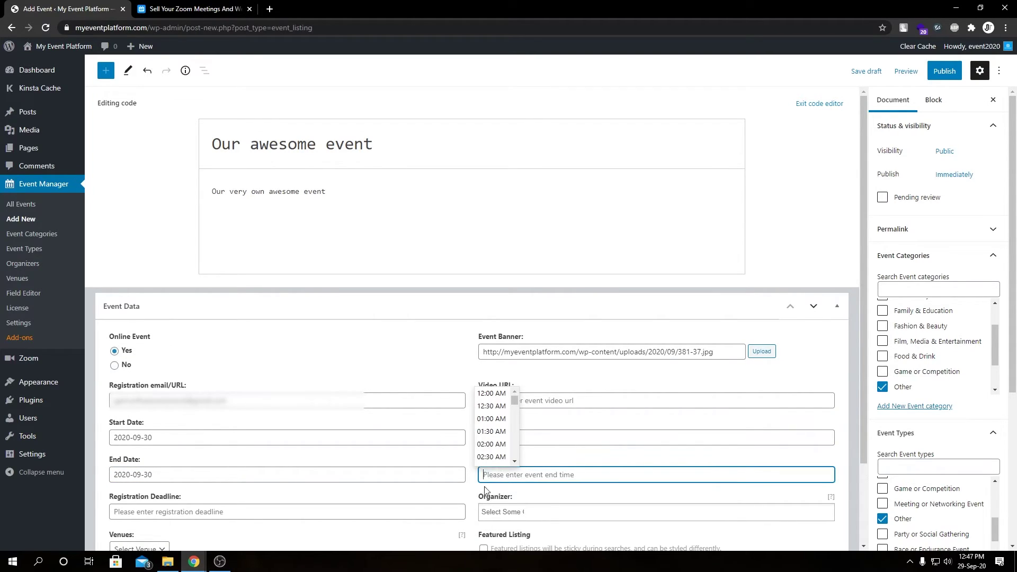
scroll(484, 493, down, 1)
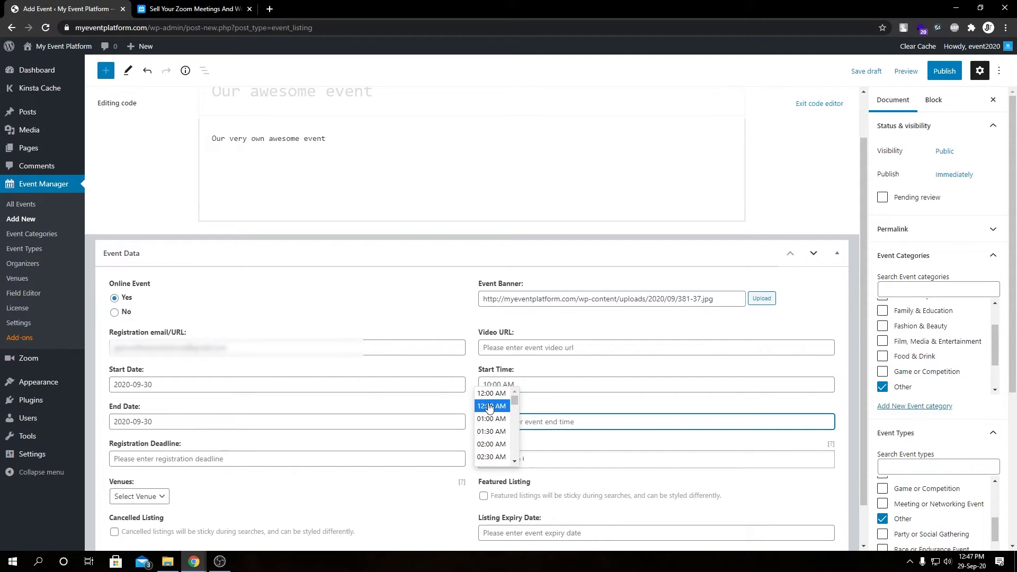
scroll(491, 424, down, 3)
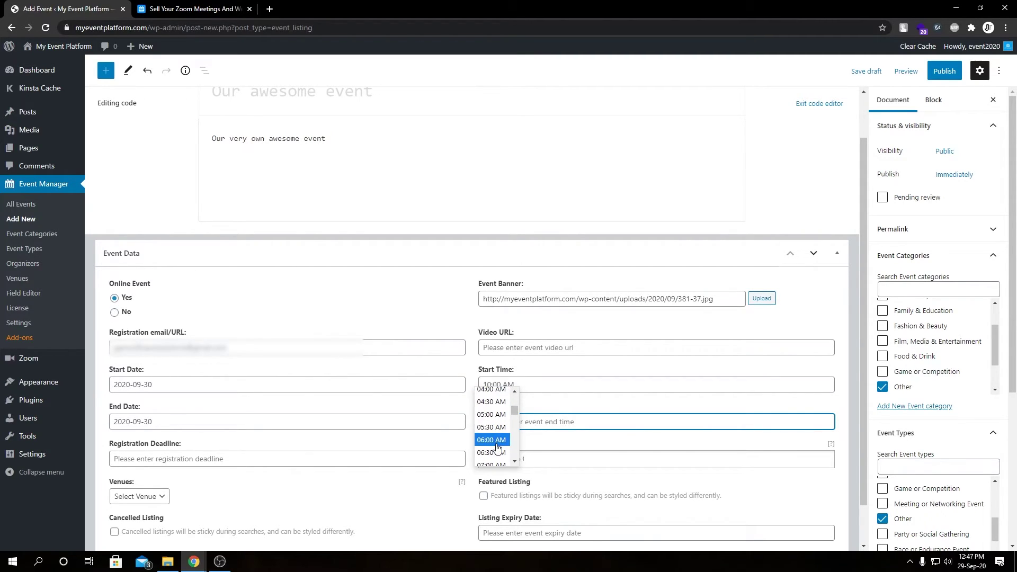
scroll(497, 449, down, 3)
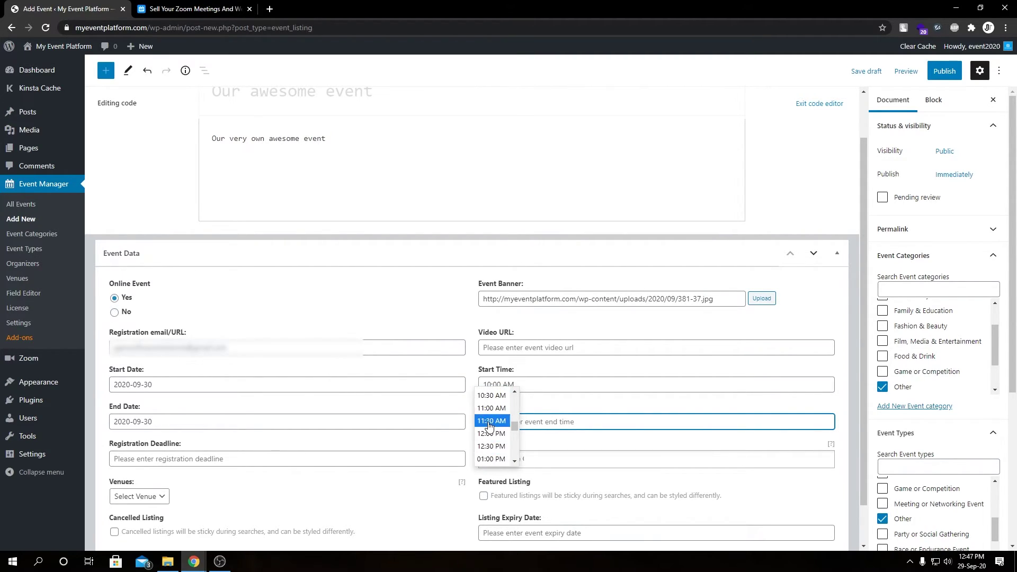
click(493, 415)
click(210, 459)
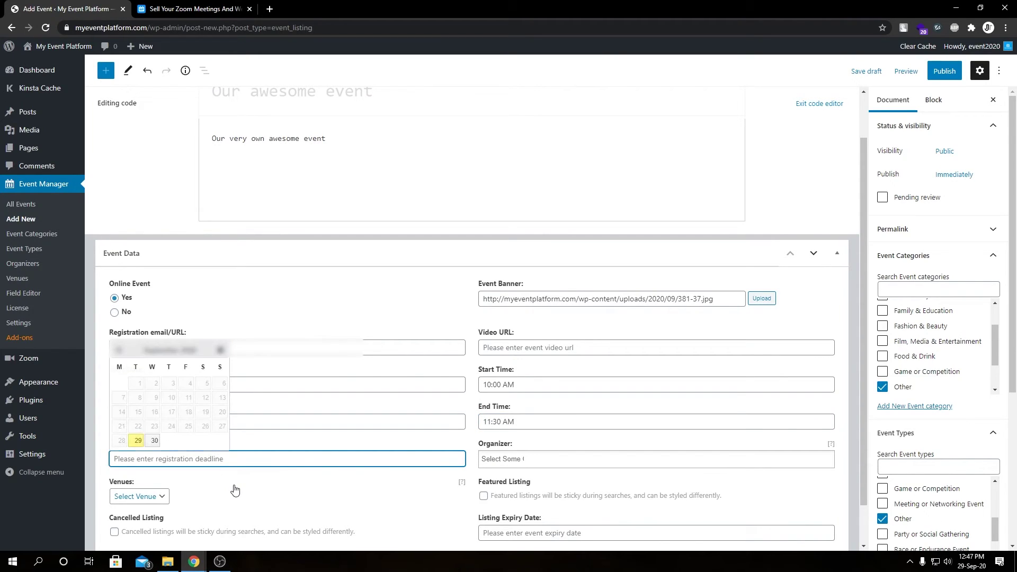
key(Tab)
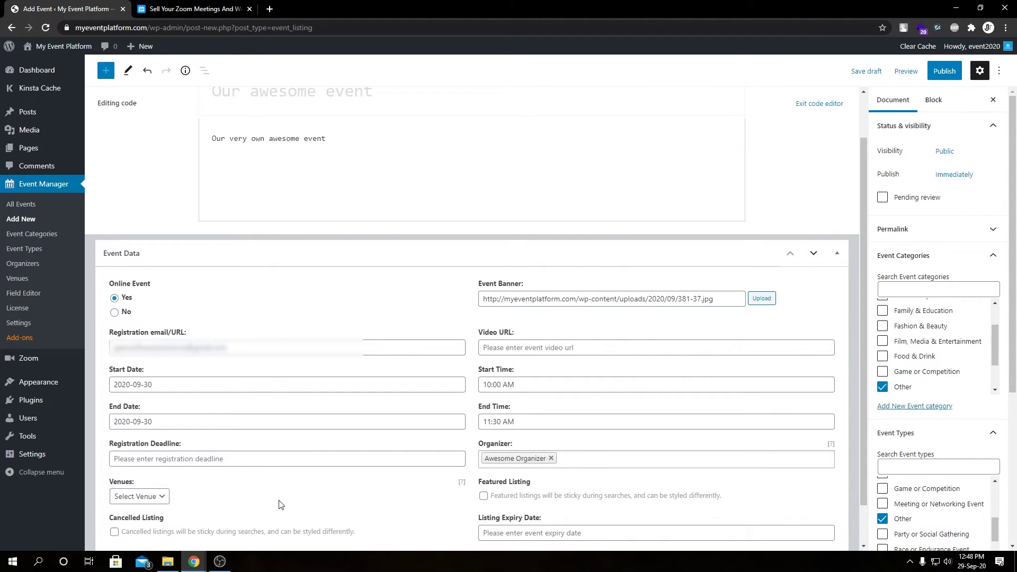
Link the Zoom meeting 'Meeting for Event', toggling Cancelled Listing on then back off.
scroll(316, 498, down, 1)
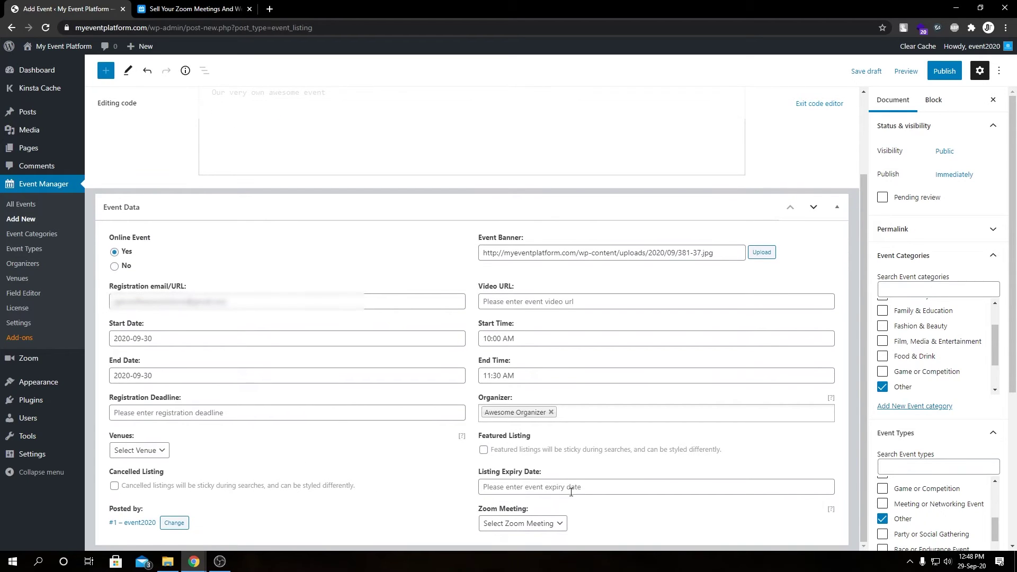
click(540, 526)
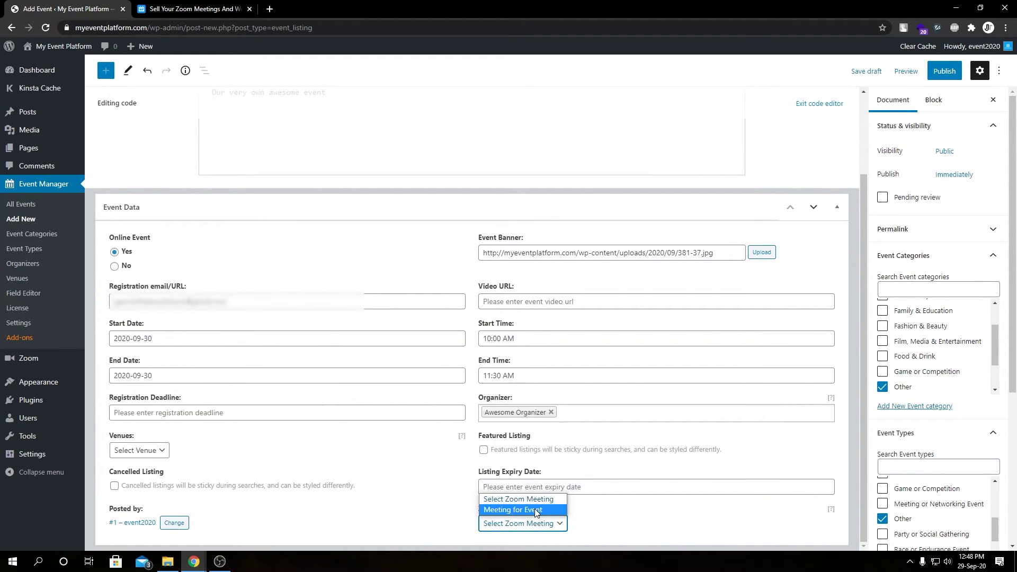
click(536, 510)
click(512, 487)
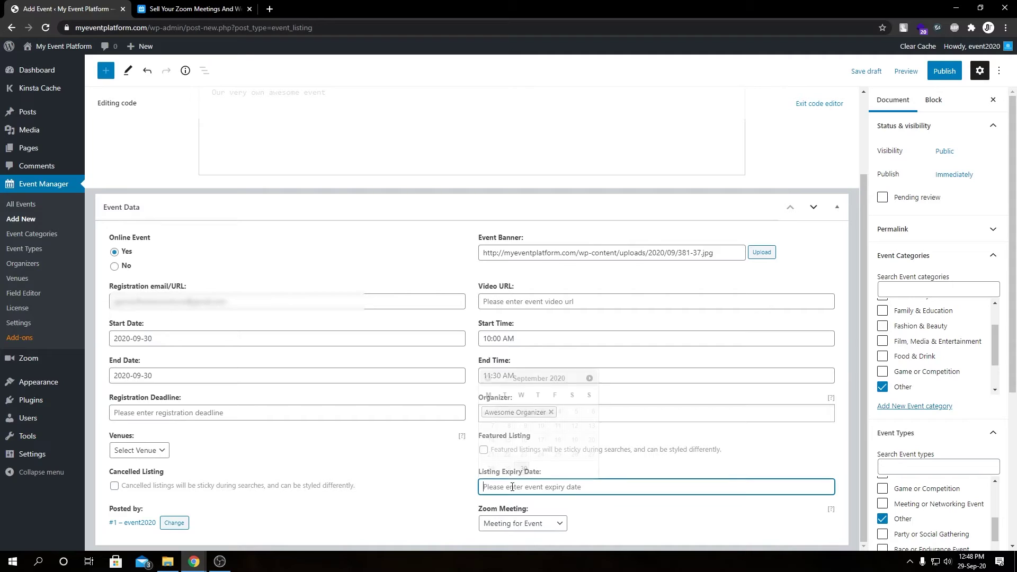
click(427, 482)
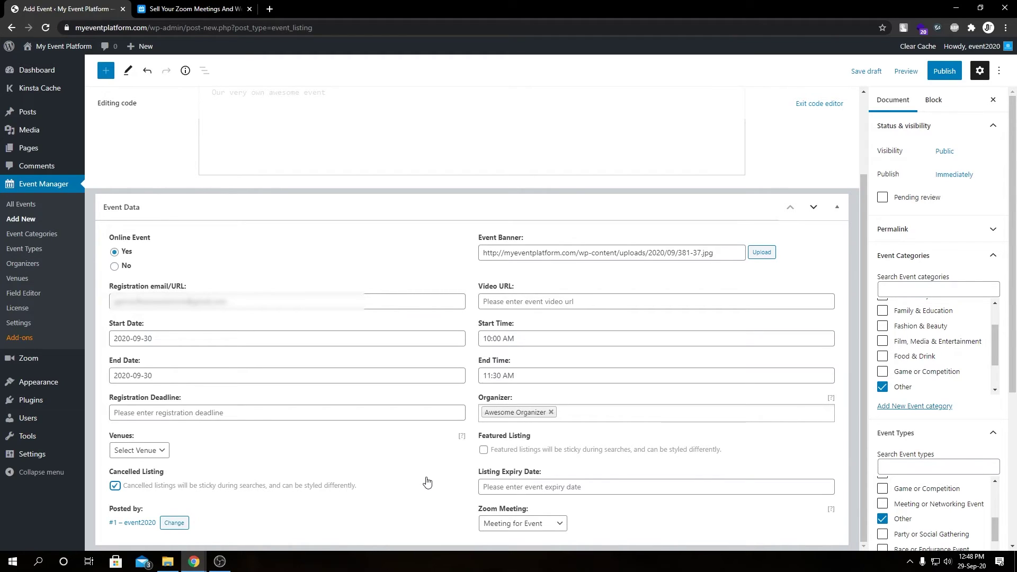
click(417, 482)
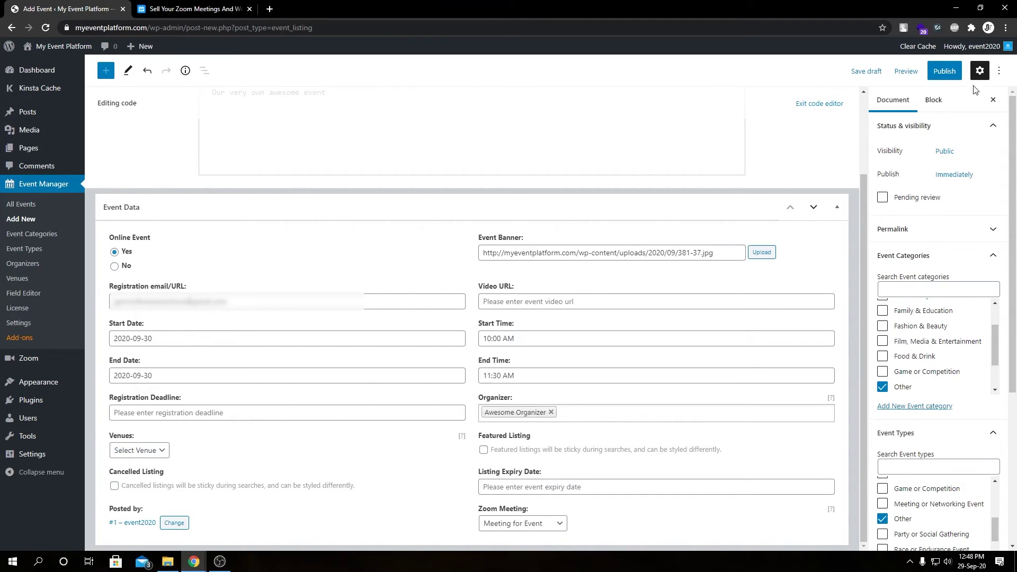
Publish 'Our awesome event' and open its public page via View Event.
click(955, 73)
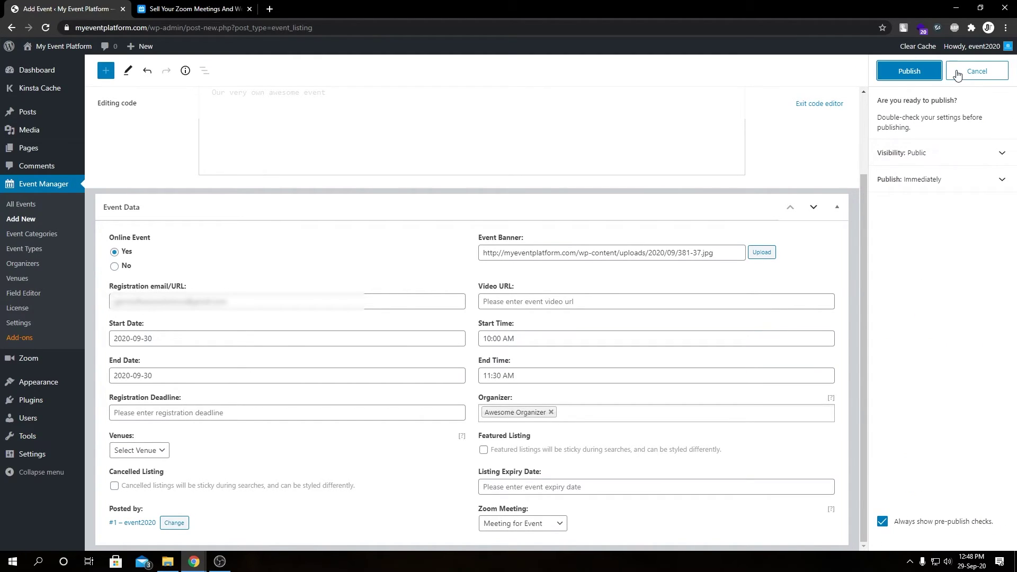
click(909, 72)
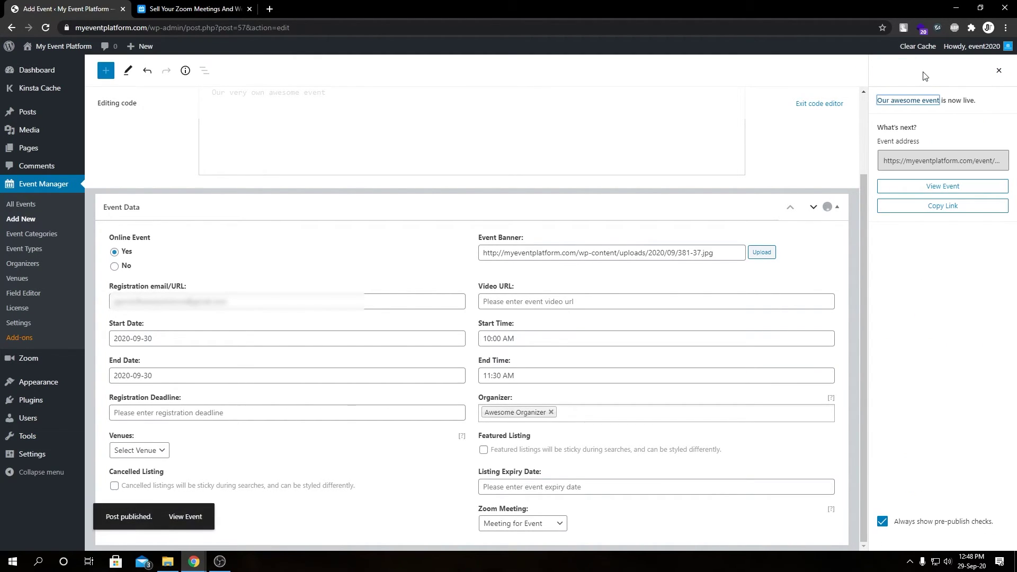
click(200, 519)
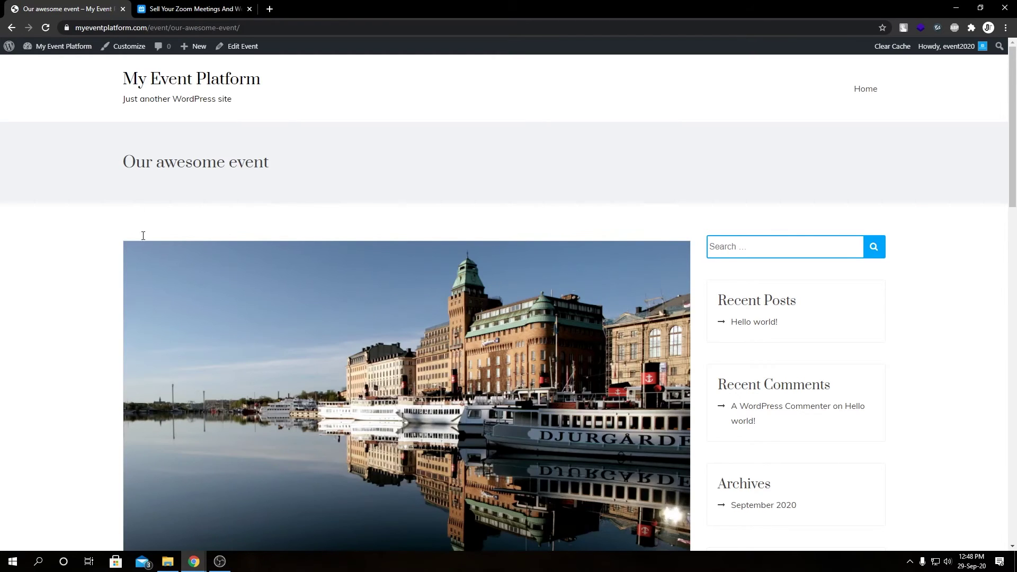
Review the live page's title, description and Zoom Meeting Information, then select its web address.
scroll(160, 297, down, 6)
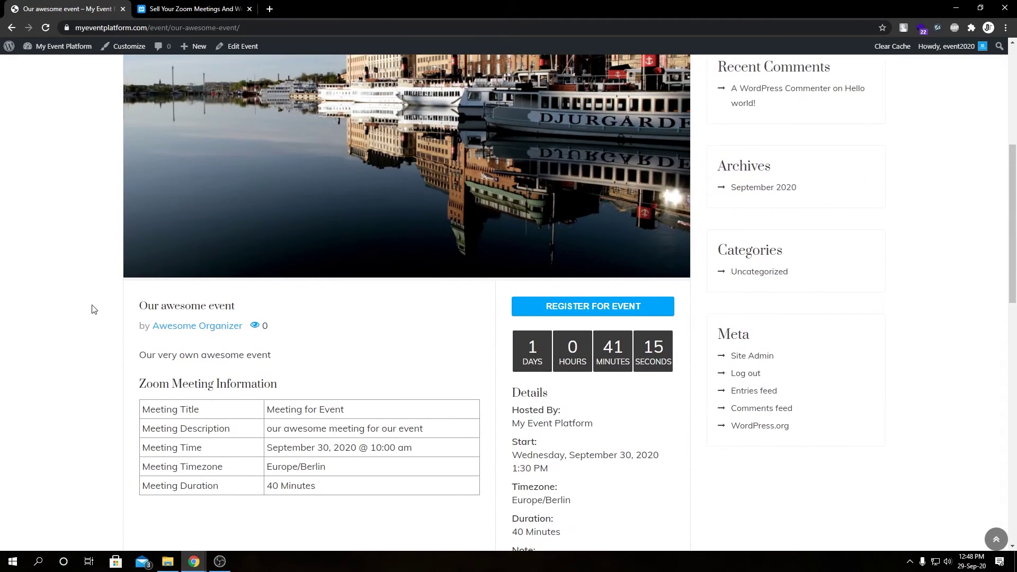
double_click(168, 305)
click(186, 361)
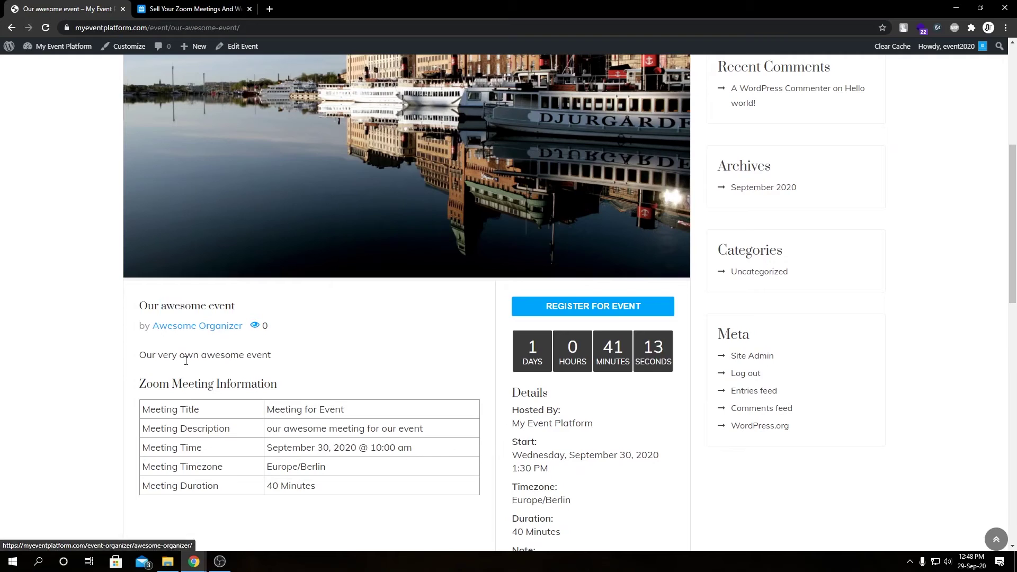
triple_click(185, 361)
drag(146, 383, 369, 458)
click(359, 497)
scroll(545, 458, down, 2)
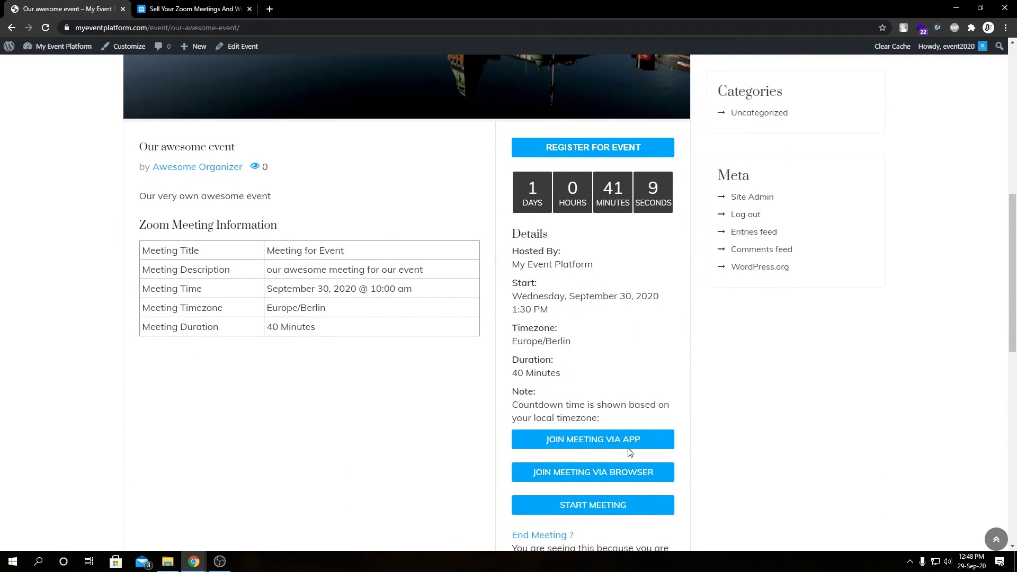
scroll(542, 421, up, 5)
click(246, 32)
key(ctrl+c)
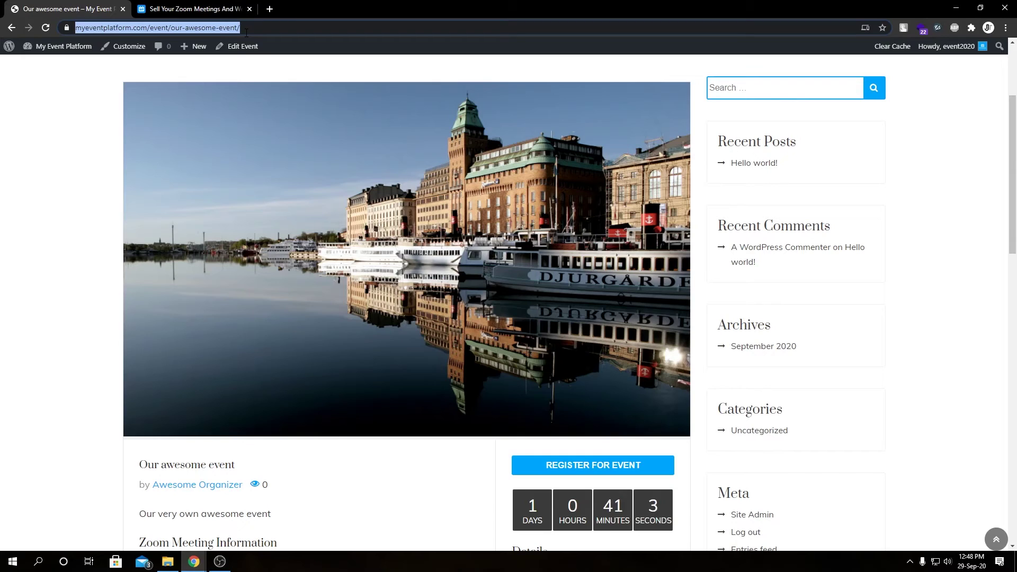
key(ctrl+shift+n)
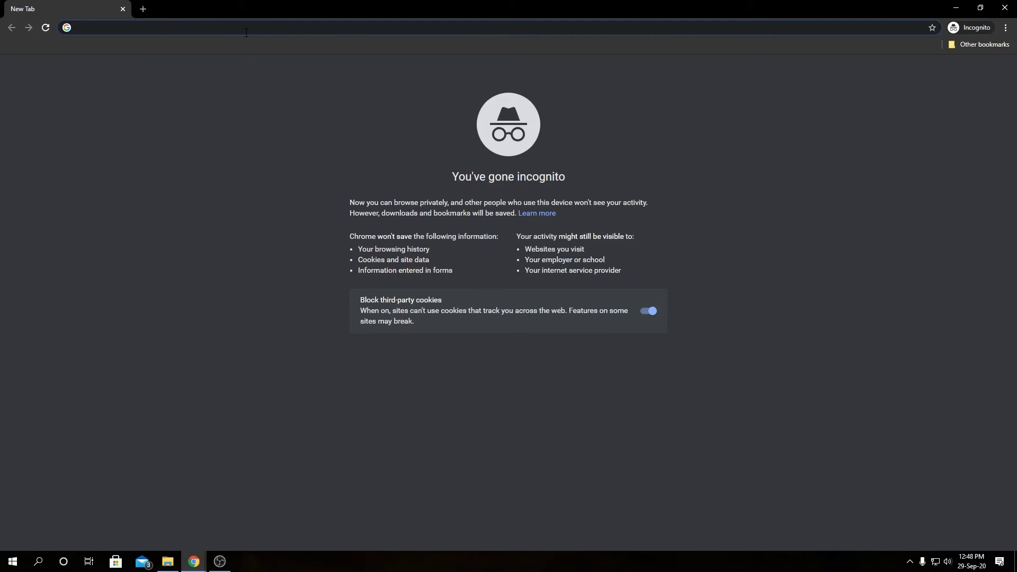
key(ctrl+v)
key(Return)
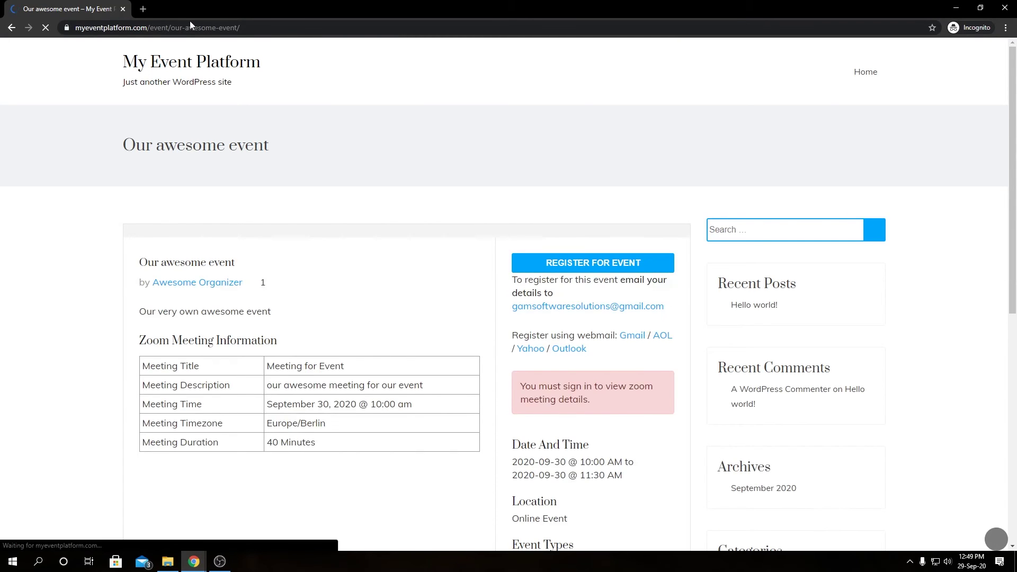
scroll(259, 294, down, 5)
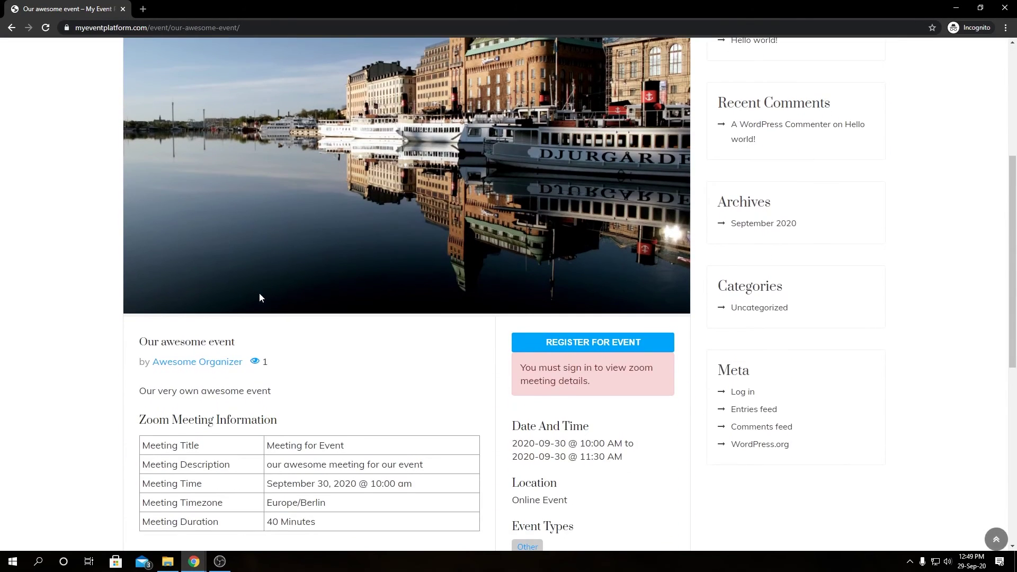
scroll(259, 297, up, 4)
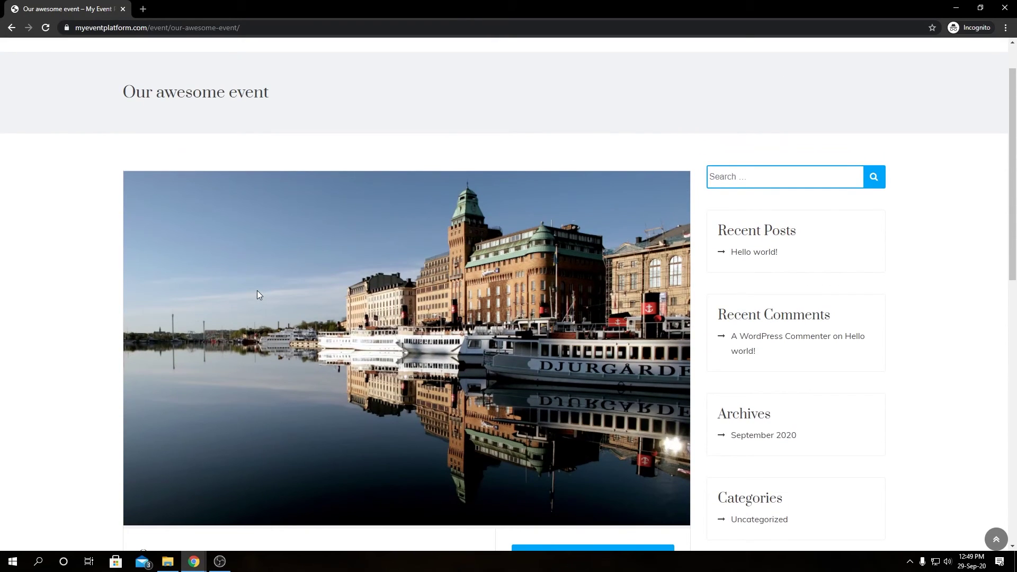
scroll(259, 296, down, 3)
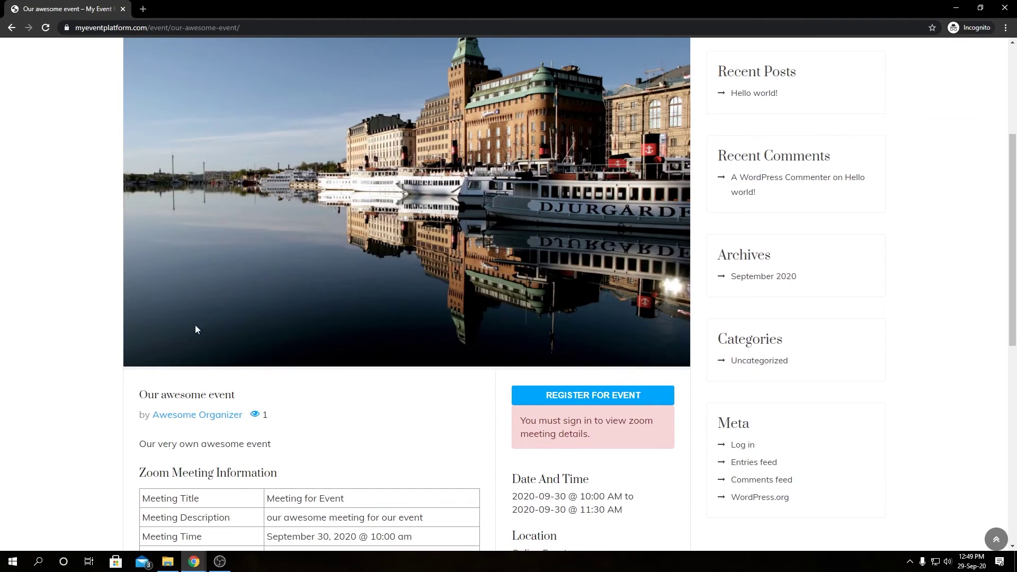
double_click(183, 397)
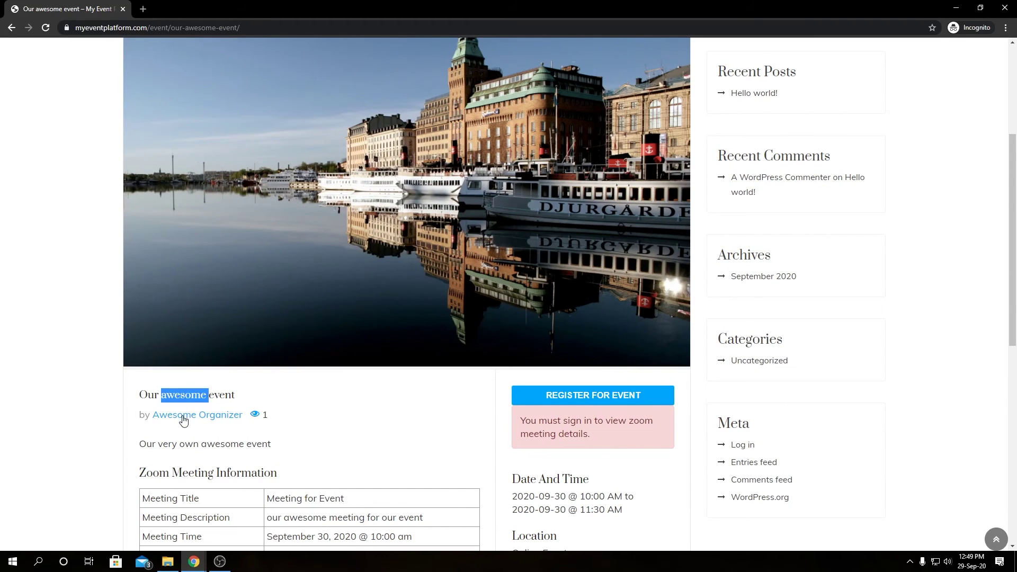
scroll(205, 404, down, 1)
click(207, 428)
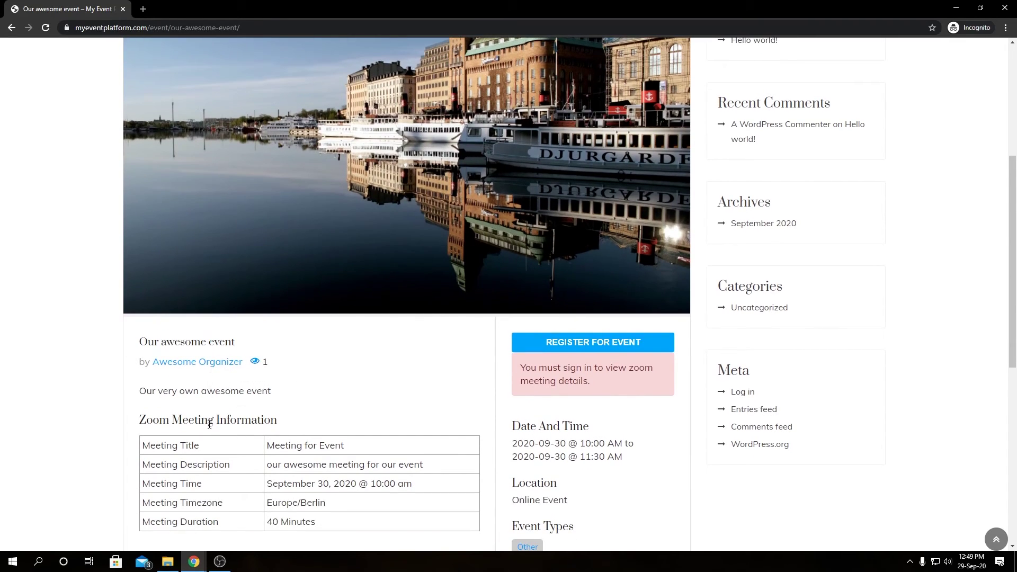
drag(143, 424, 281, 429)
scroll(313, 411, down, 1)
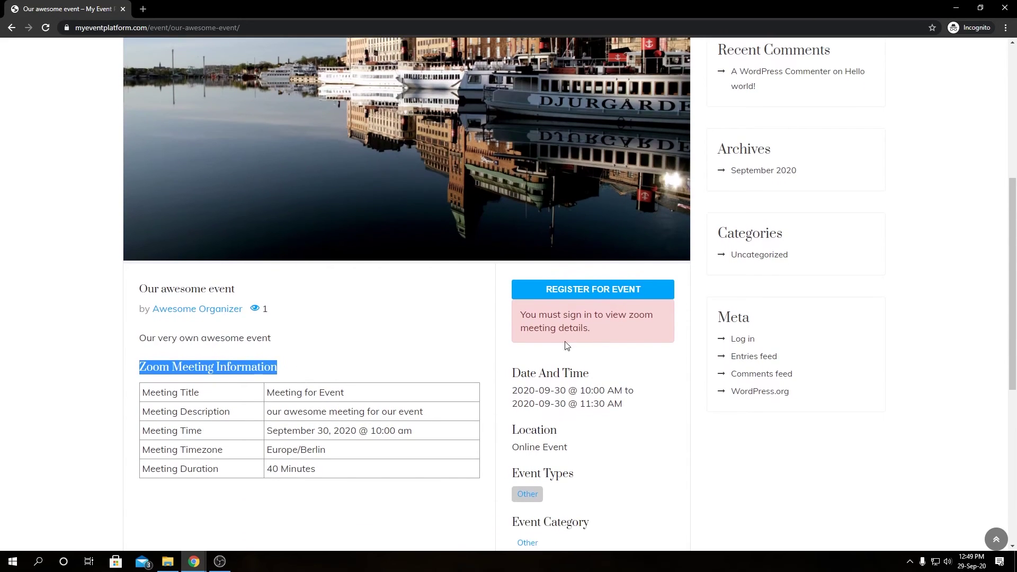
click(194, 561)
click(281, 509)
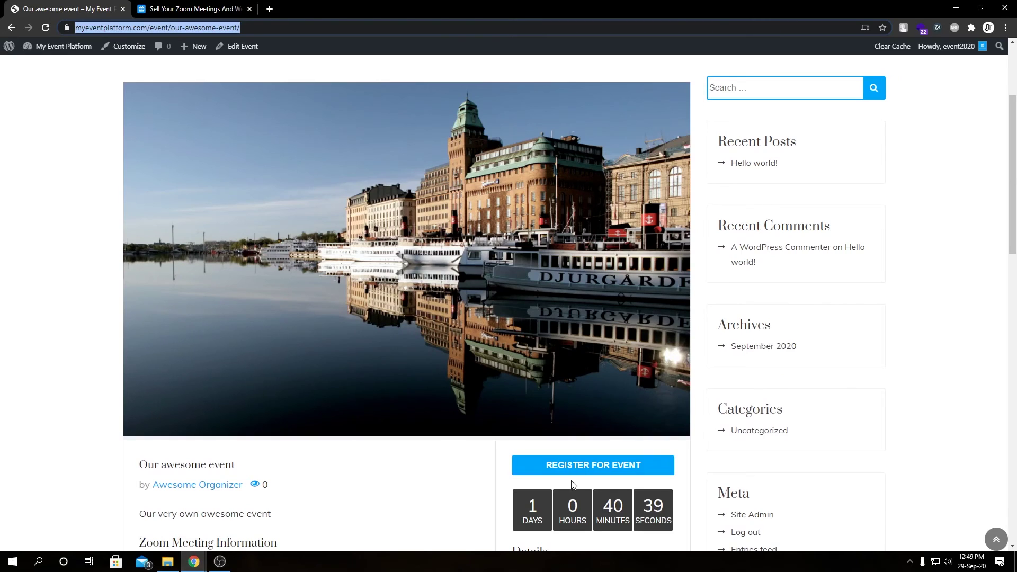
scroll(520, 364, down, 3)
scroll(629, 415, down, 3)
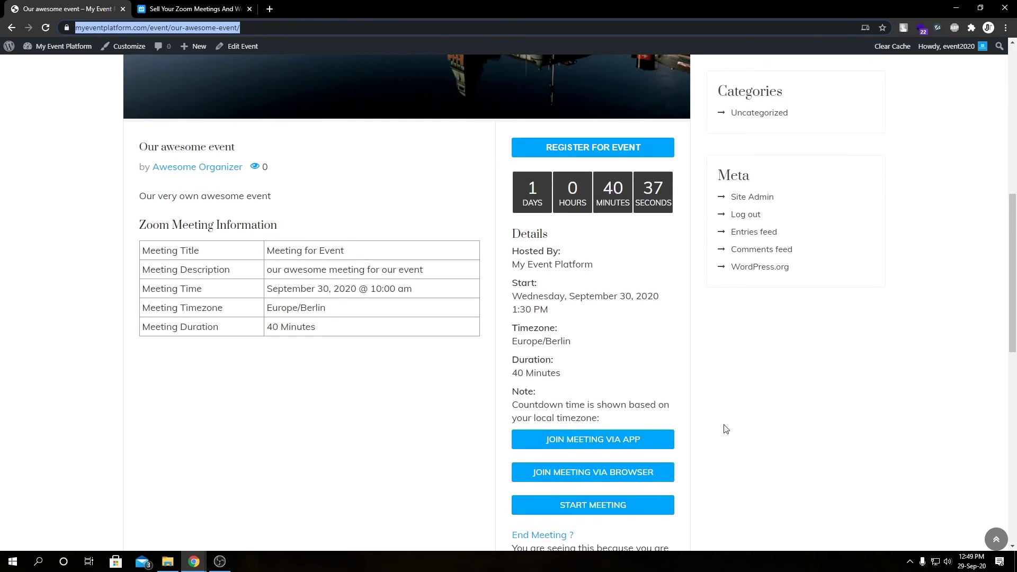
scroll(725, 428, down, 3)
scroll(627, 410, up, 5)
key(Return)
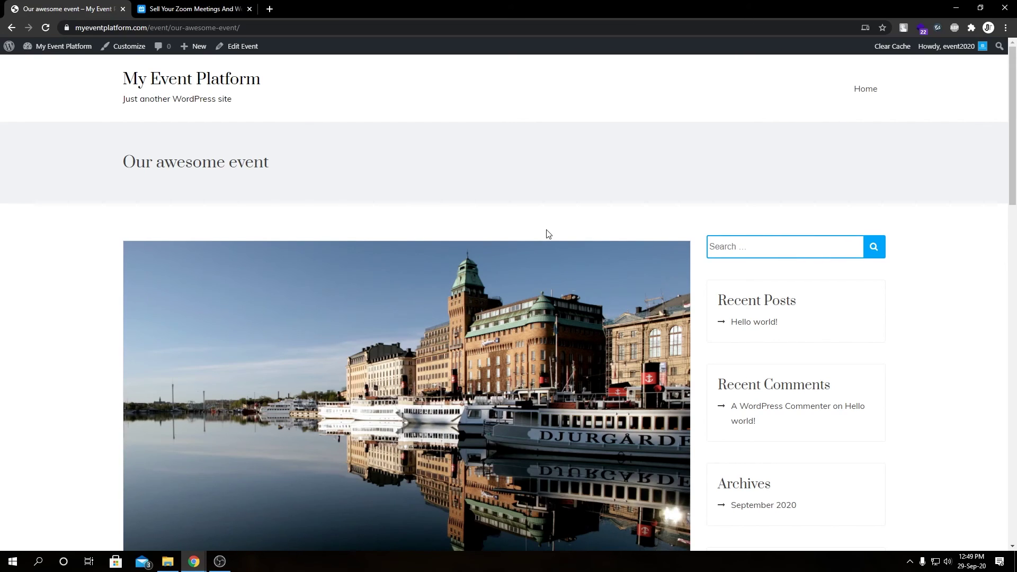
scroll(477, 201, down, 1)
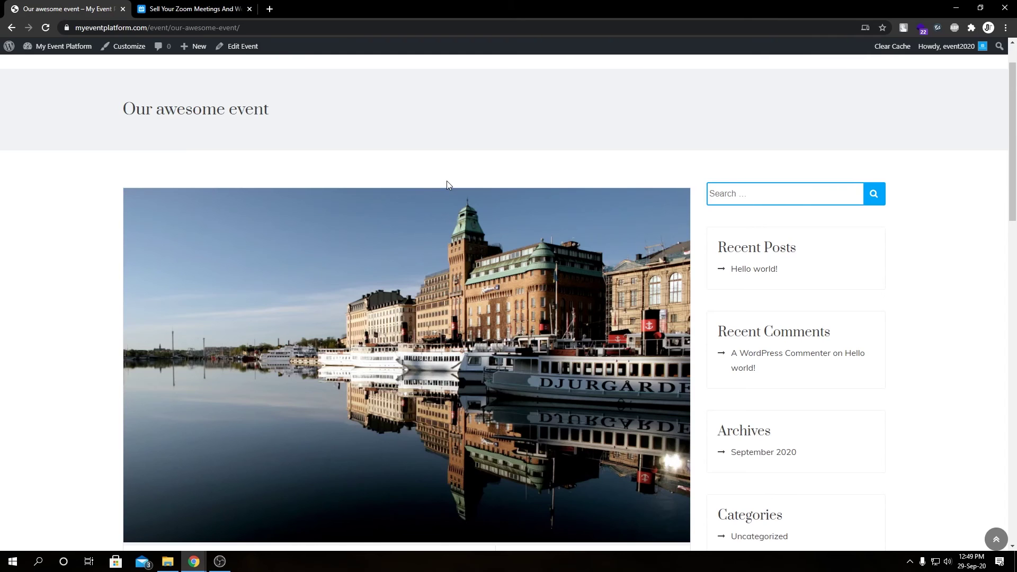
scroll(447, 183, down, 15)
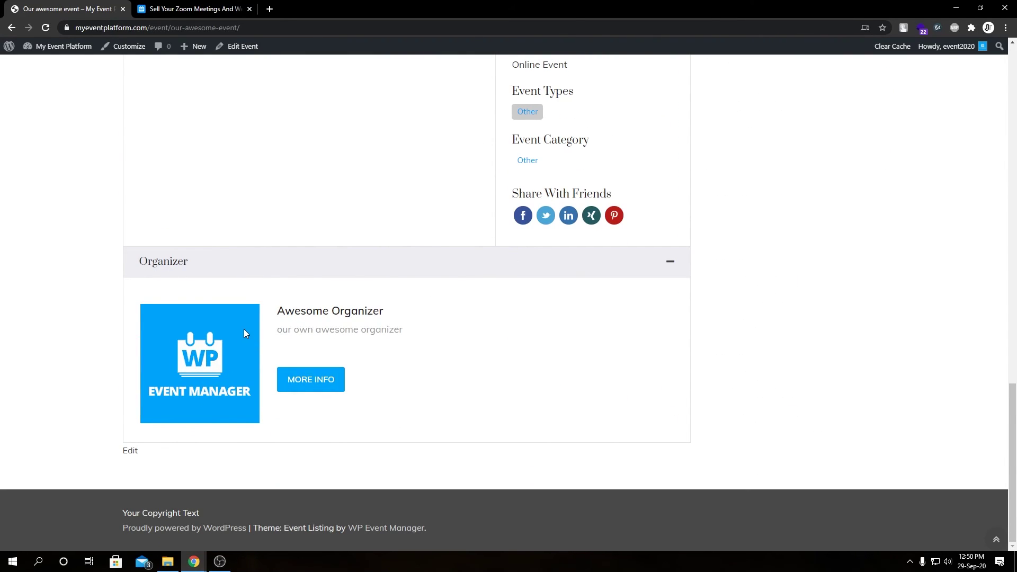
scroll(237, 330, up, 13)
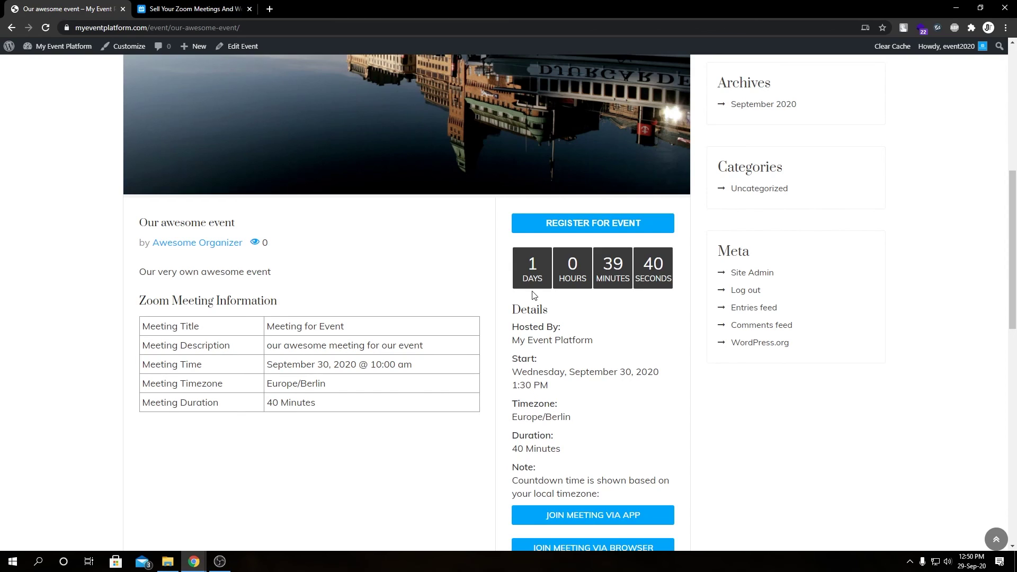
scroll(533, 295, up, 3)
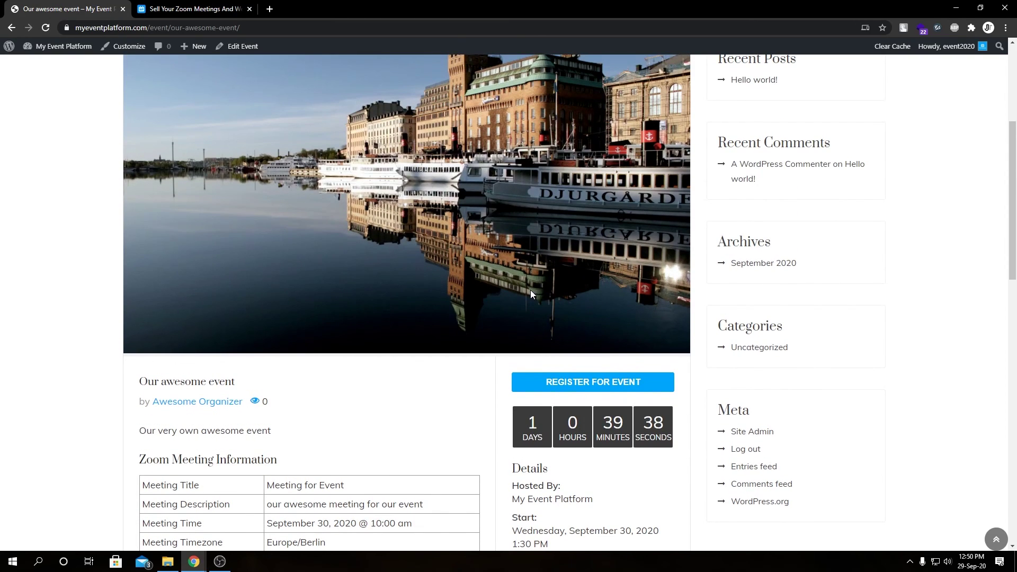